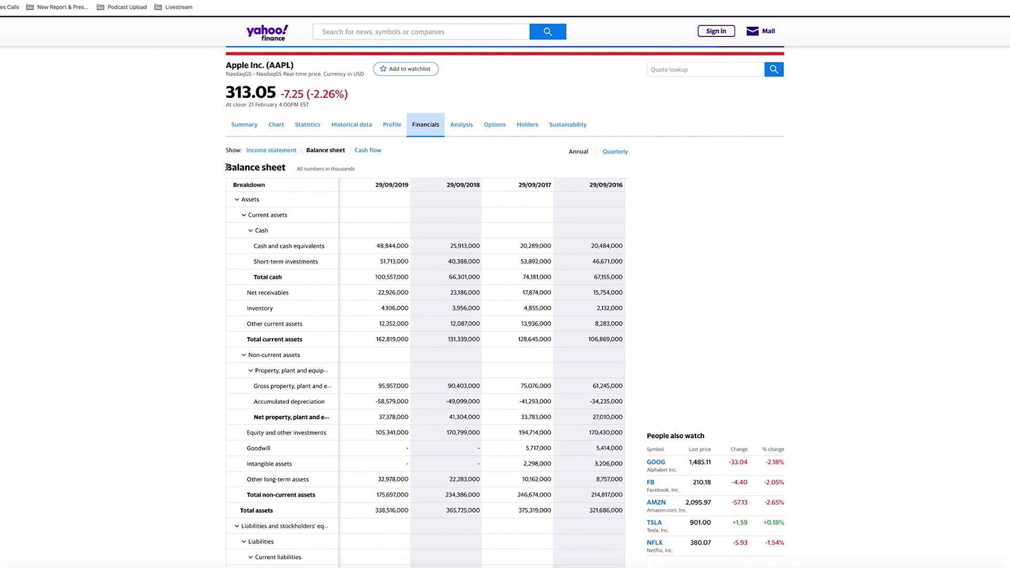
- Highlight the Long-Term Debt and Shareholders' Equity rows on the finance sites' balance sheets
left_click_drag(226, 167, 289, 181)
scroll(289, 181, "down", 7)
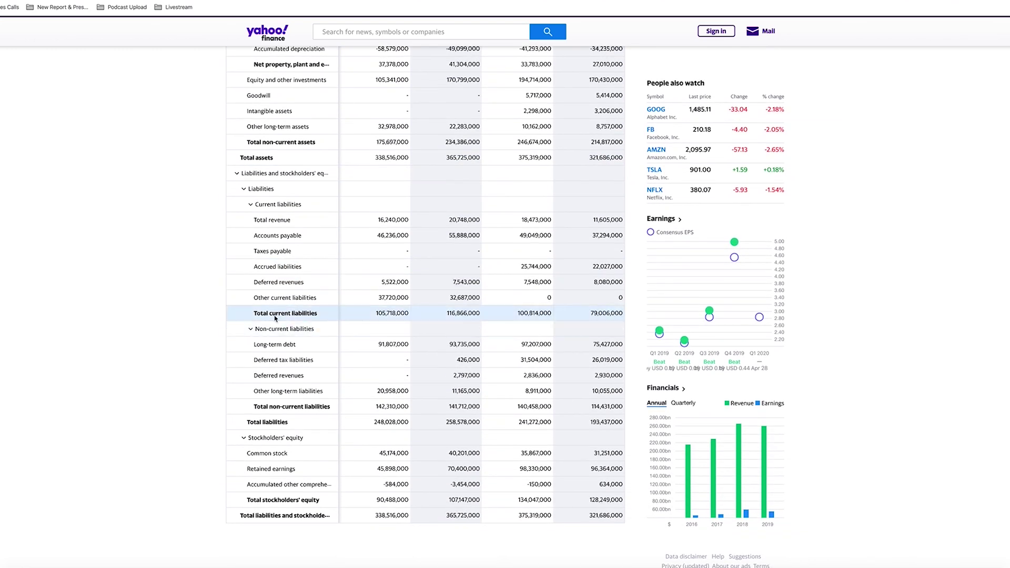
left_click_drag(248, 437, 315, 437)
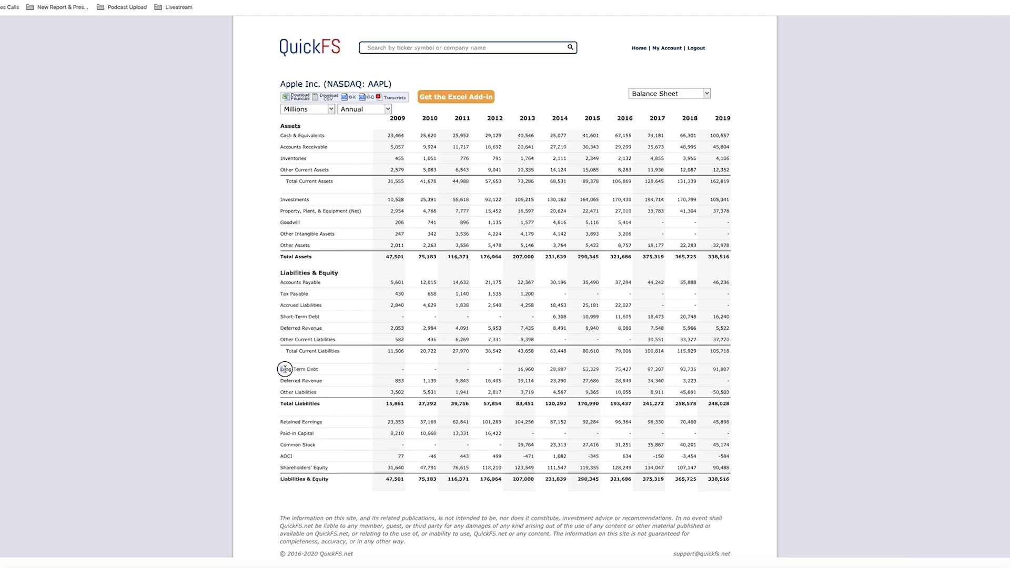
left_click_drag(284, 369, 318, 369)
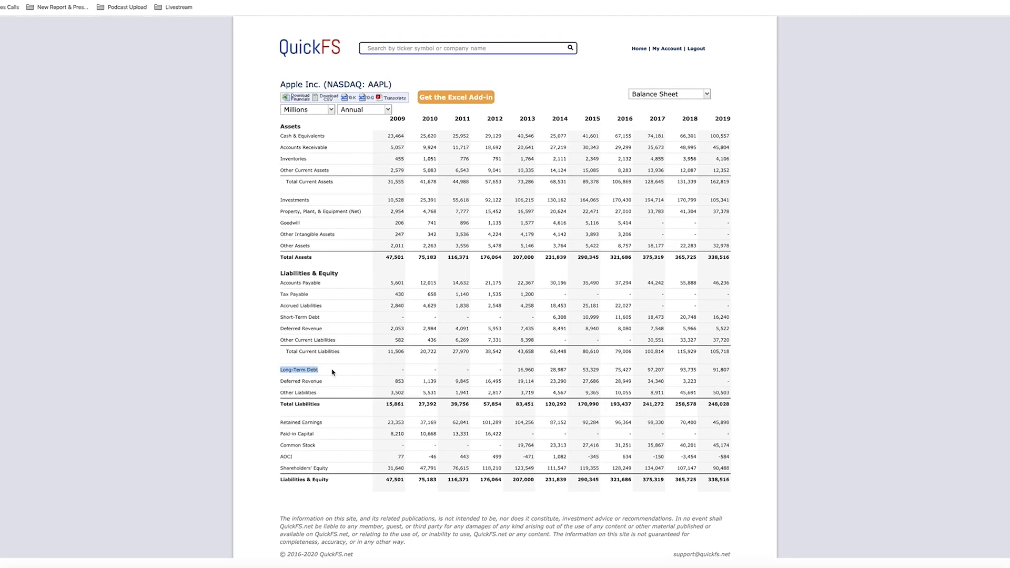
left_click_drag(281, 468, 336, 469)
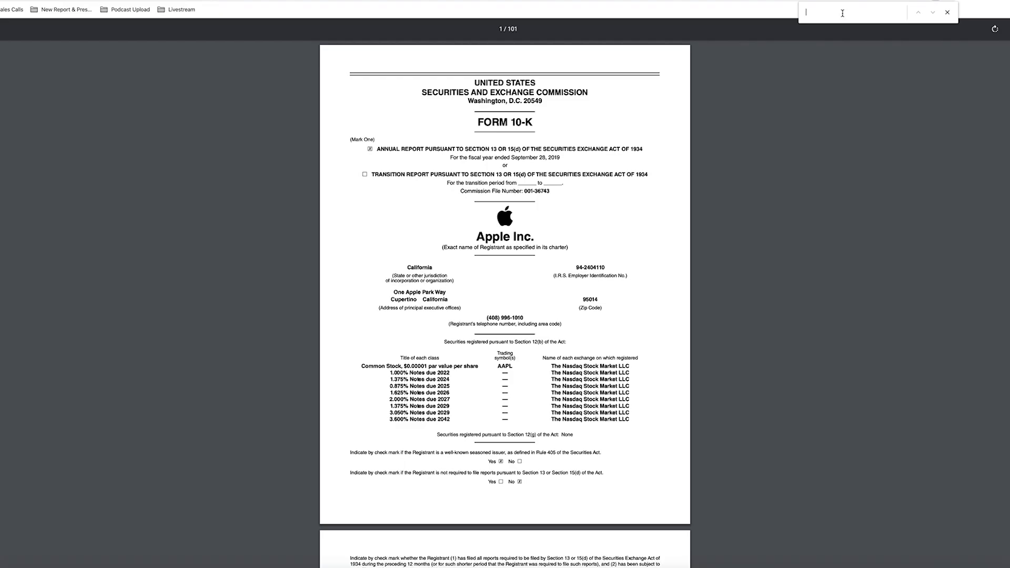
- Find 'balance sheets' in the 2019 10-K and highlight the Term debt and shareholders' equity lines
type("balance sheets")
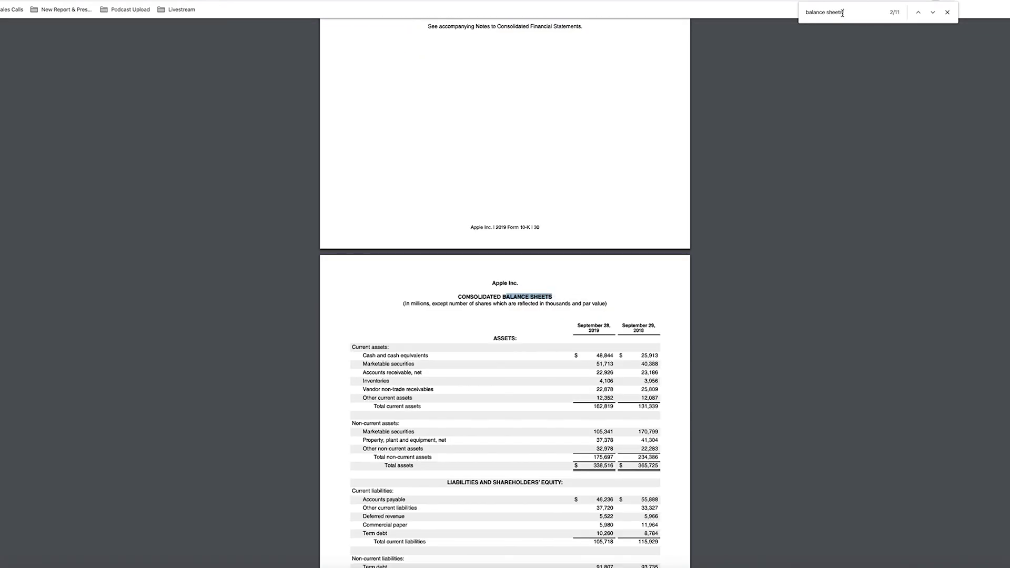
scroll(484, 384, "down", 3)
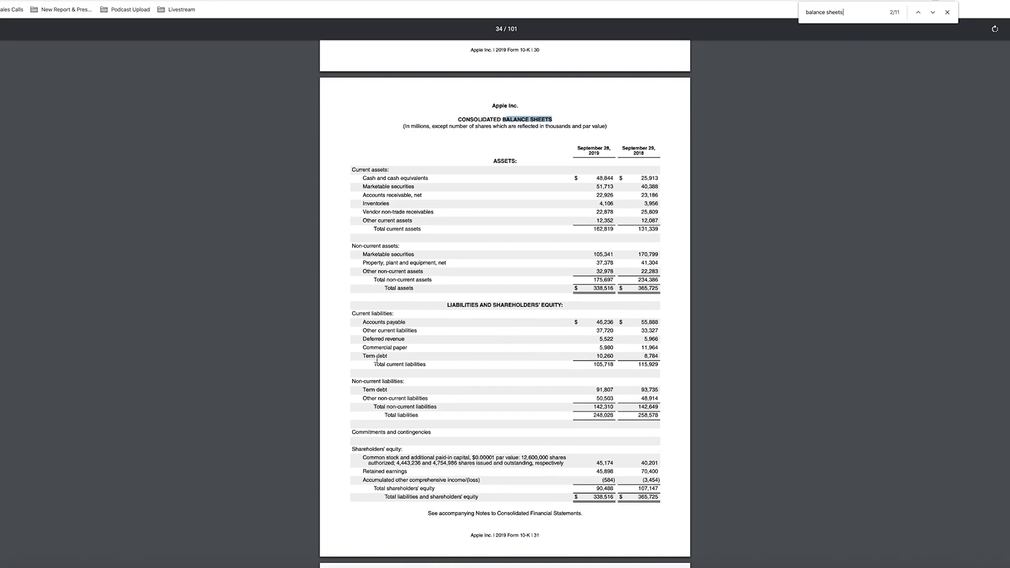
left_click_drag(362, 389, 387, 390)
left_click_drag(352, 448, 405, 448)
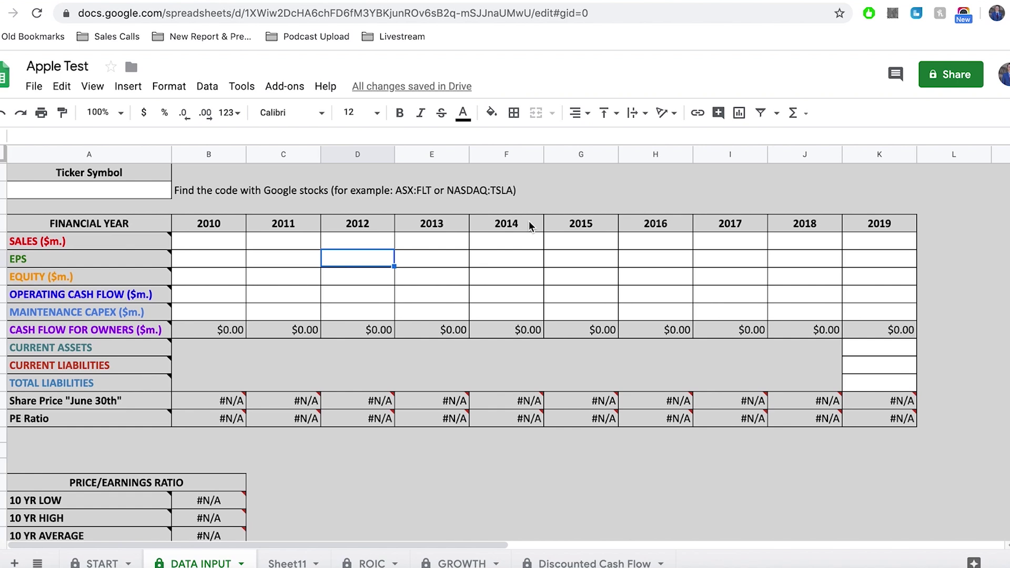
- On the ROIC sheet, trace how the LT DEBT and EQUITY rows feed the CAPITAL formula
left_click(581, 296)
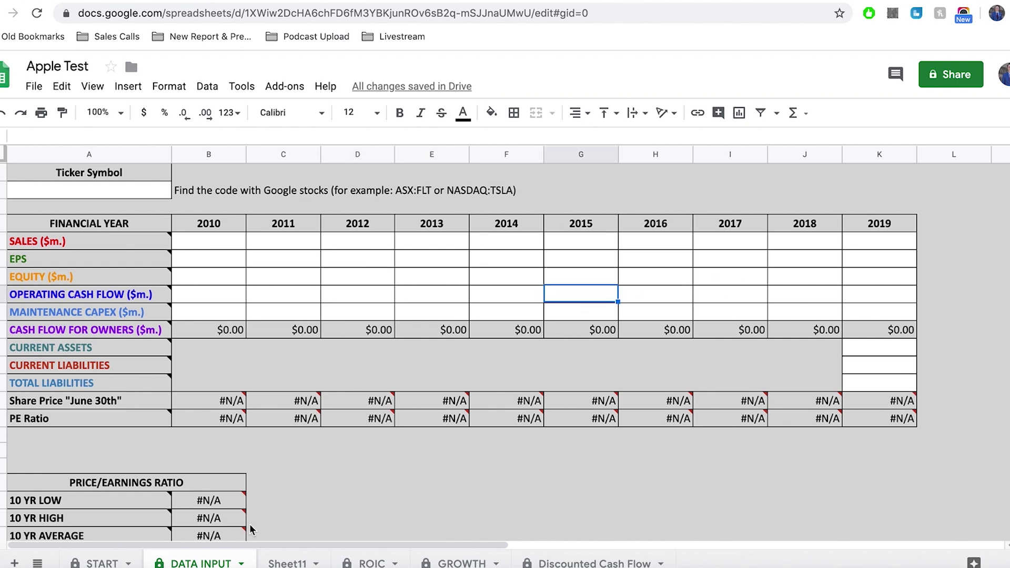
left_click(363, 563)
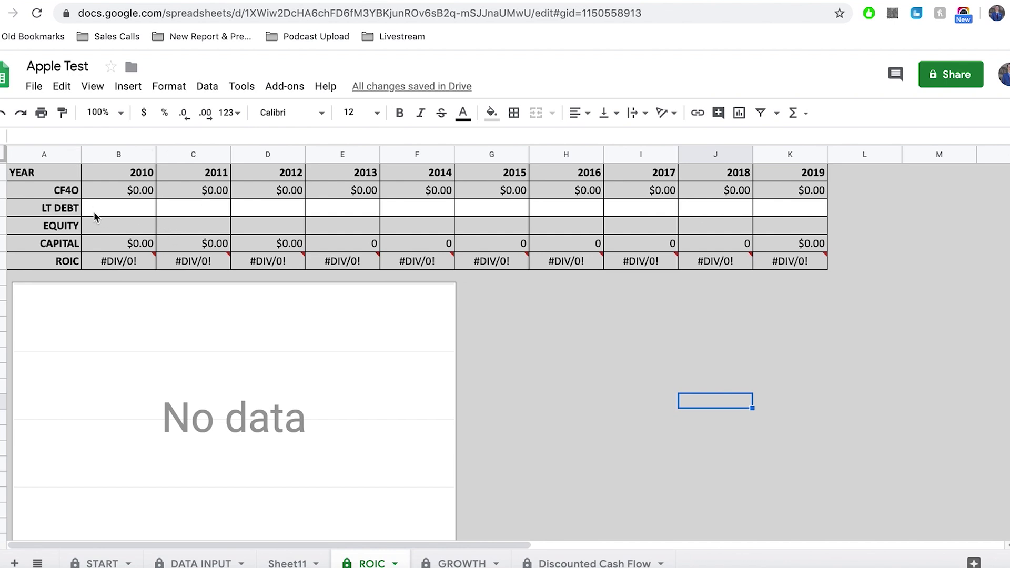
left_click_drag(67, 194, 74, 226)
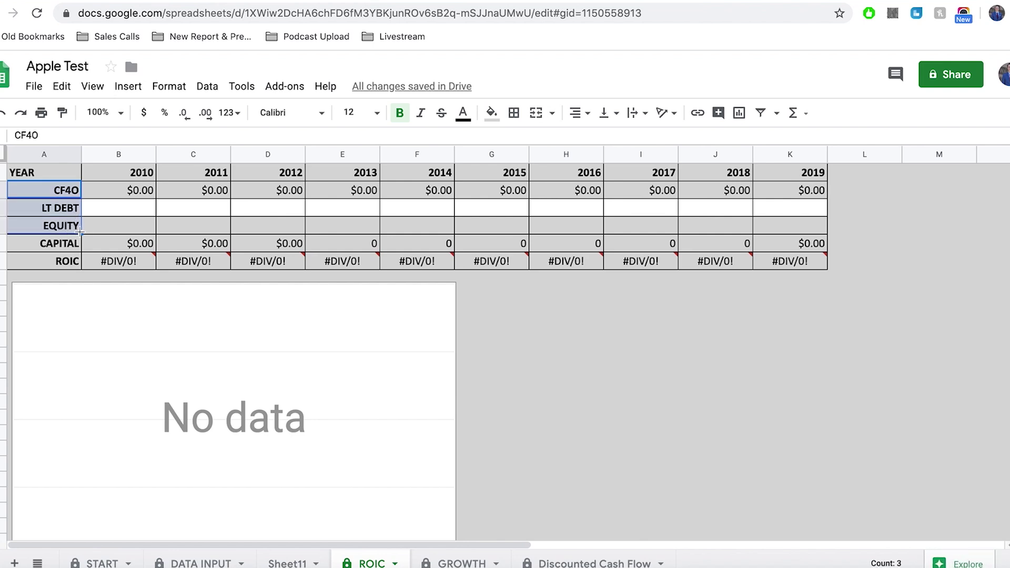
left_click(123, 206)
left_click_drag(62, 190, 58, 231)
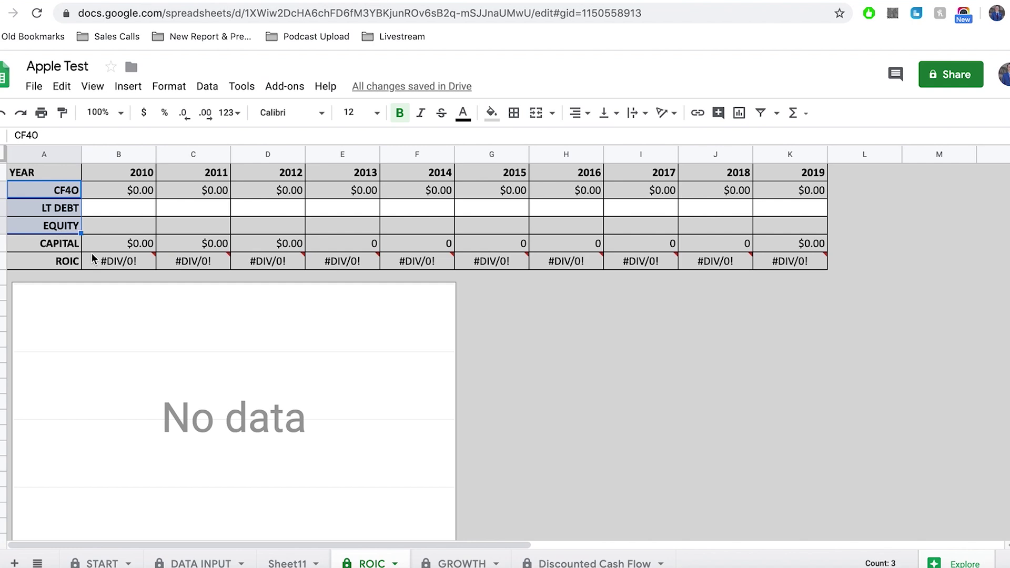
left_click(116, 248)
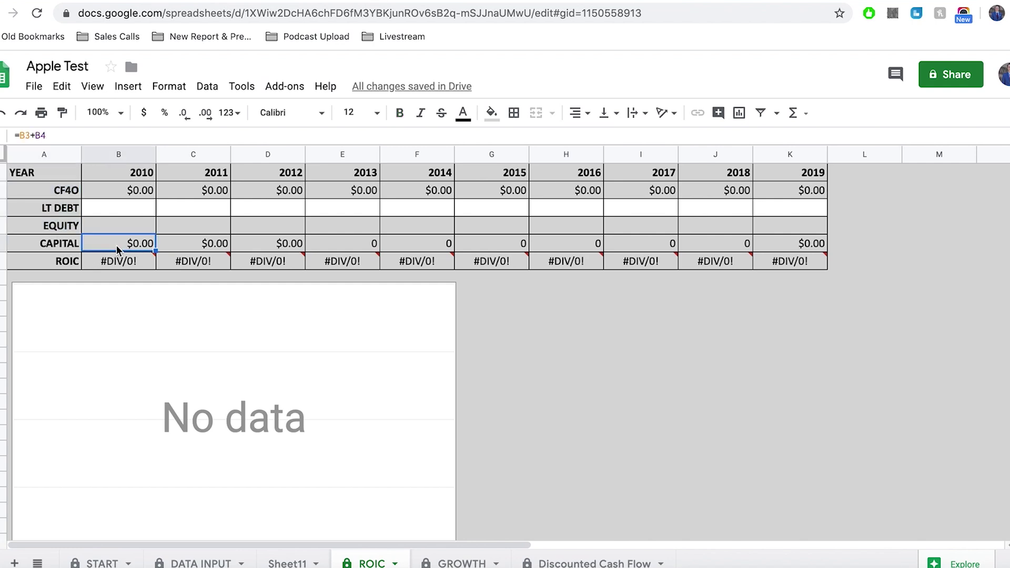
left_click(66, 210)
left_click(66, 227)
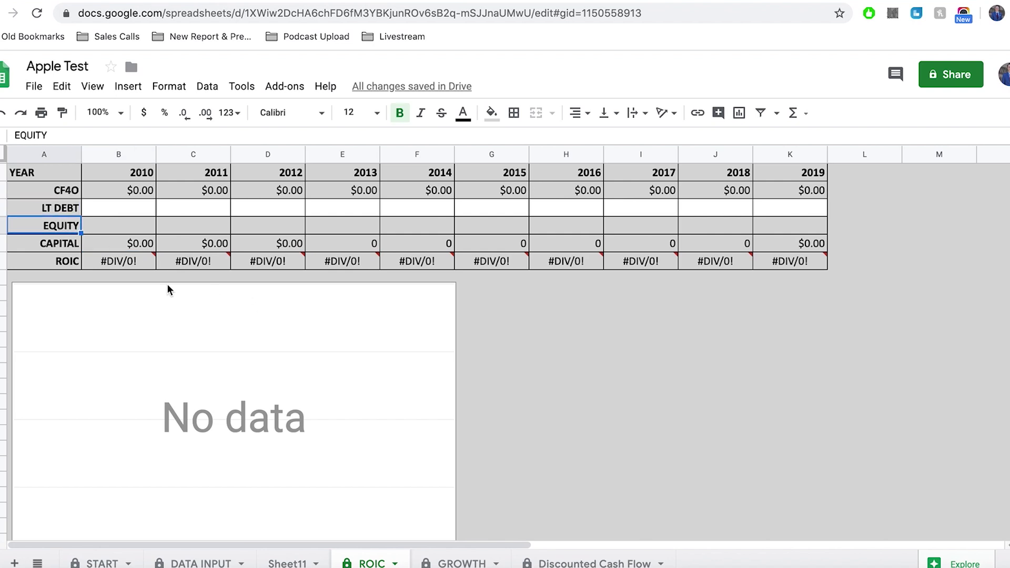
mouse_move(129, 258)
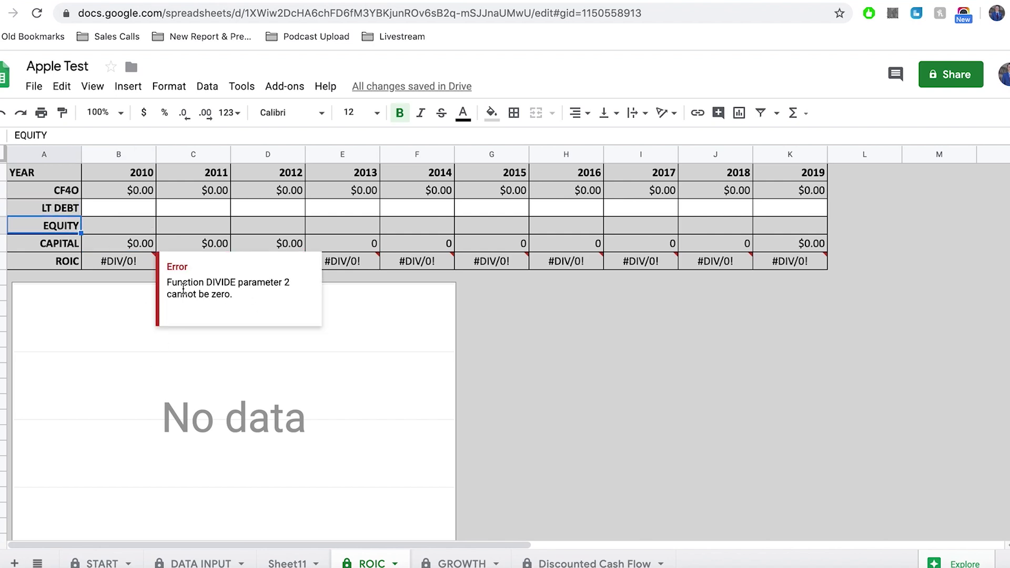
left_click(123, 226)
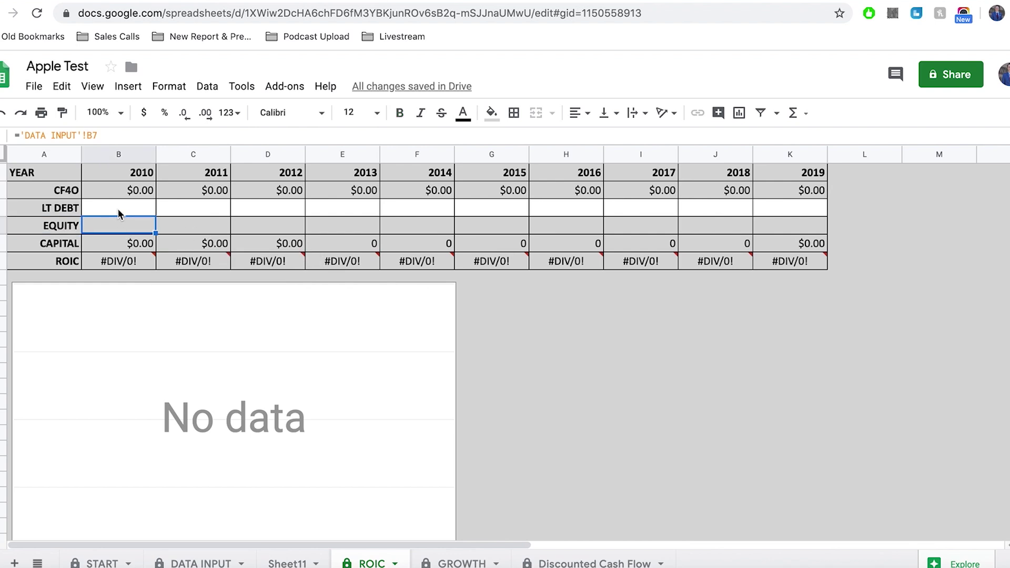
left_click(193, 229)
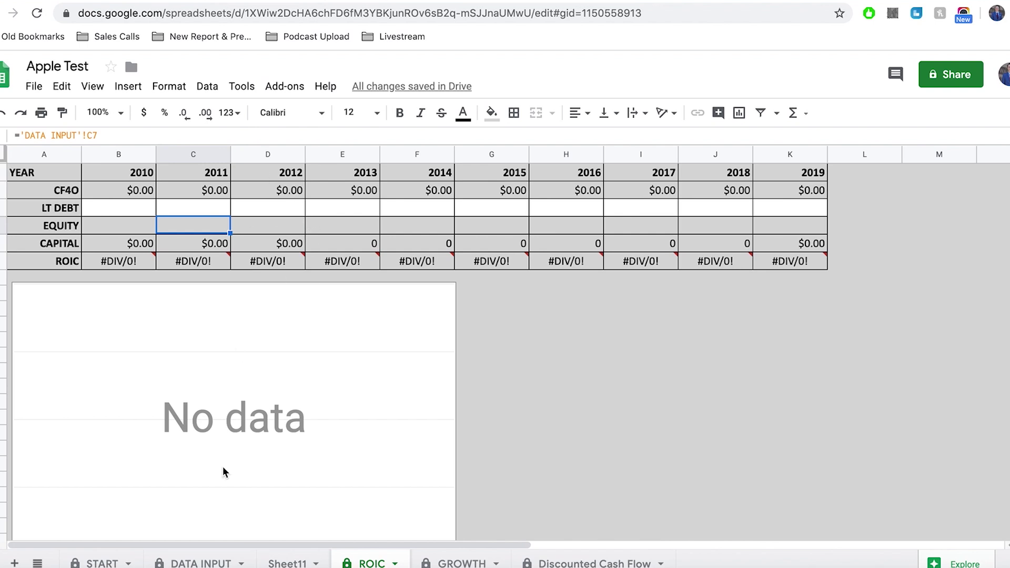
- Read the EQUITY ($m.) note on the DATA INPUT sheet, then move to the QuickFS tab
left_click(197, 557)
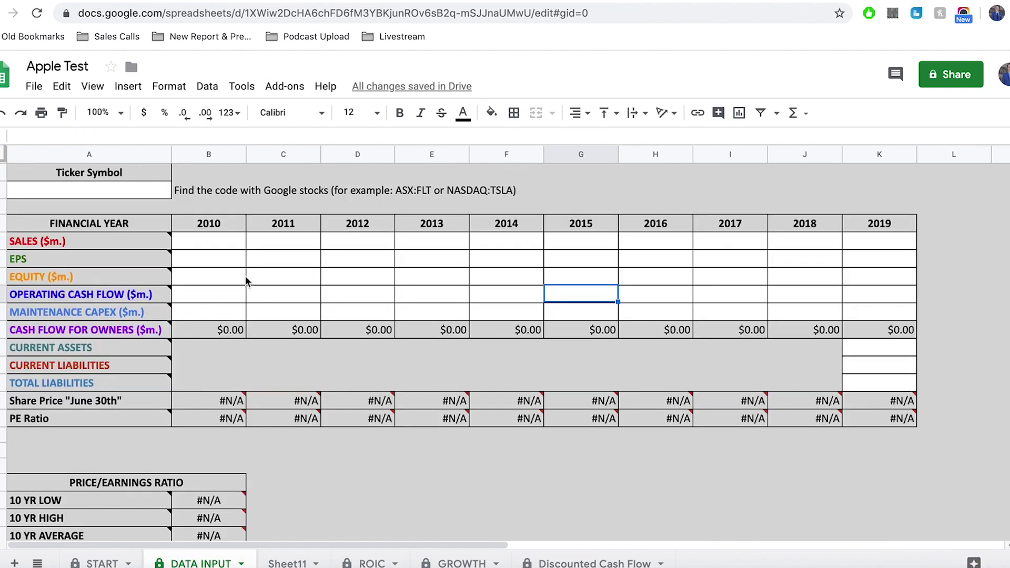
left_click(63, 277)
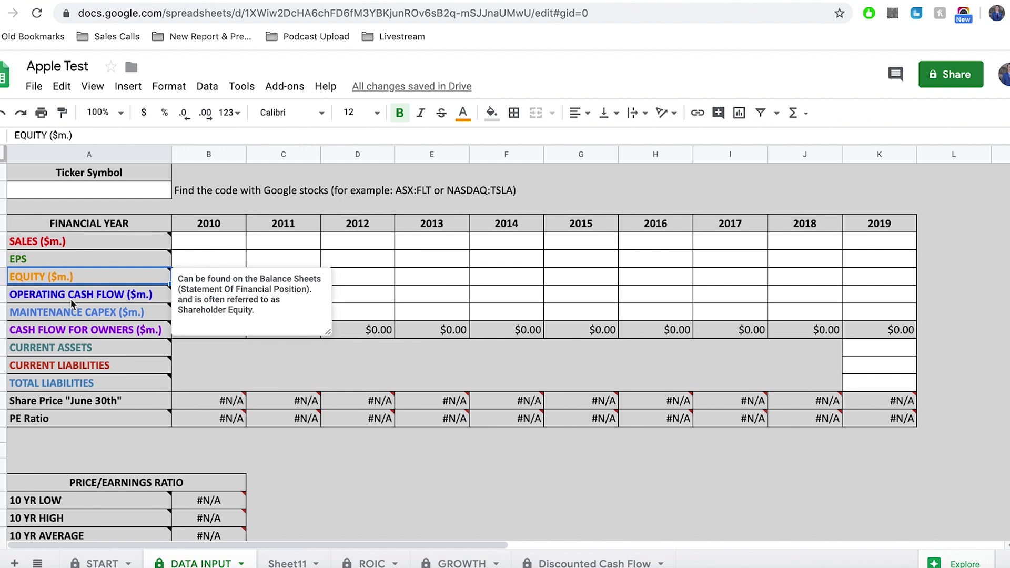
left_click(89, 330)
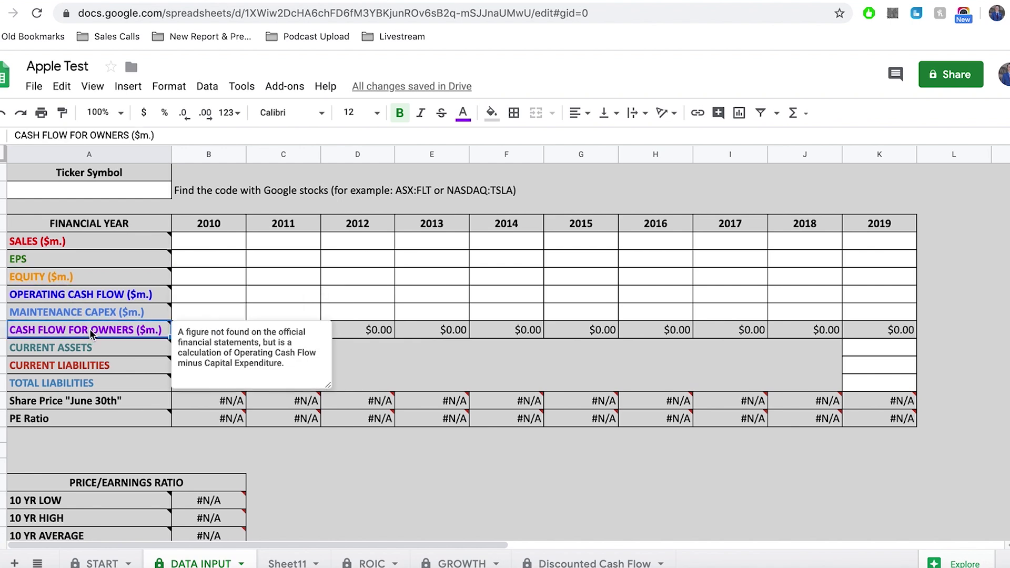
left_click(73, 274)
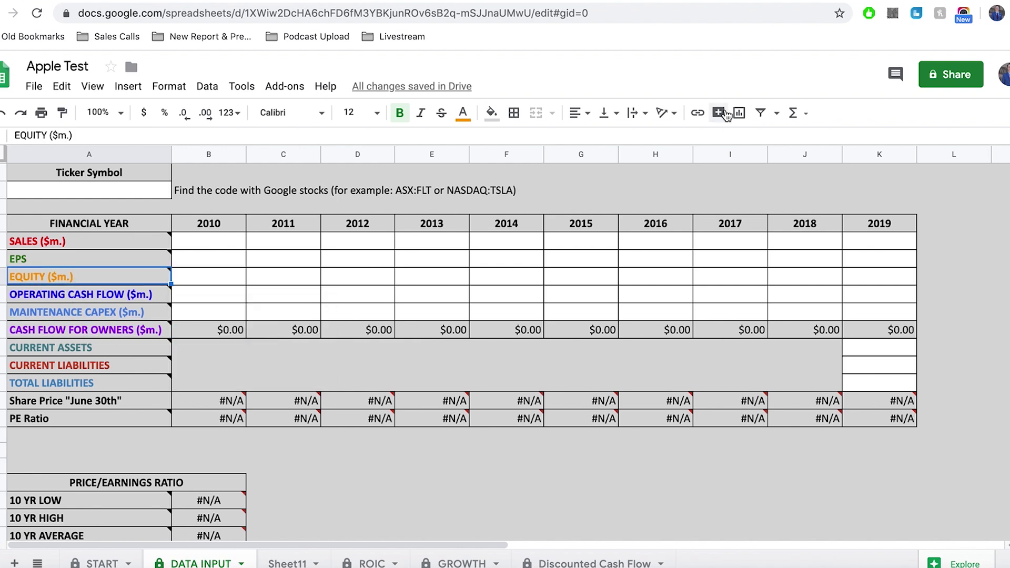
key("ctrl+tab")
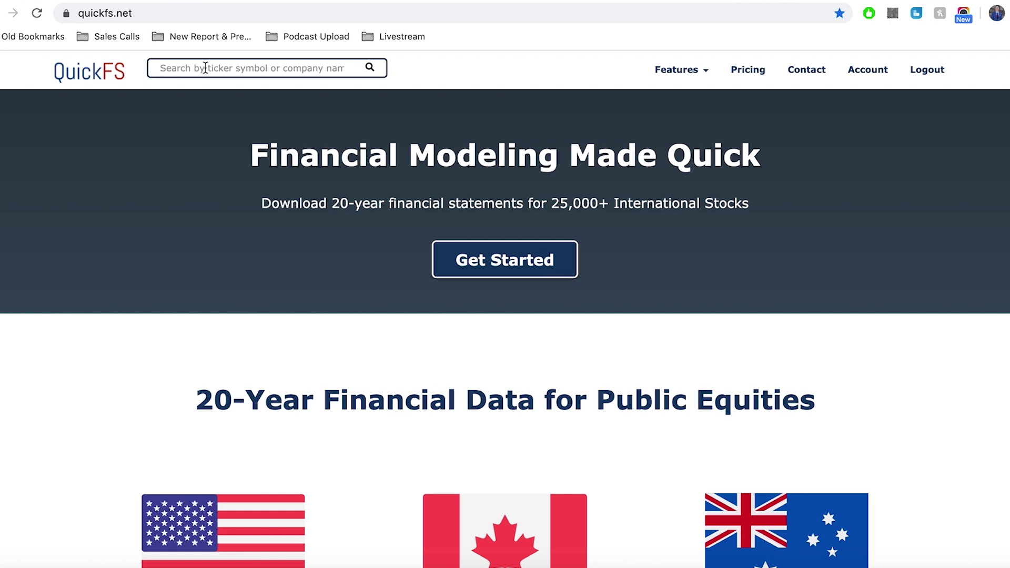
- Search QuickFS for AAPL and bring up Apple's balance sheet
type("aapl")
left_click(205, 86)
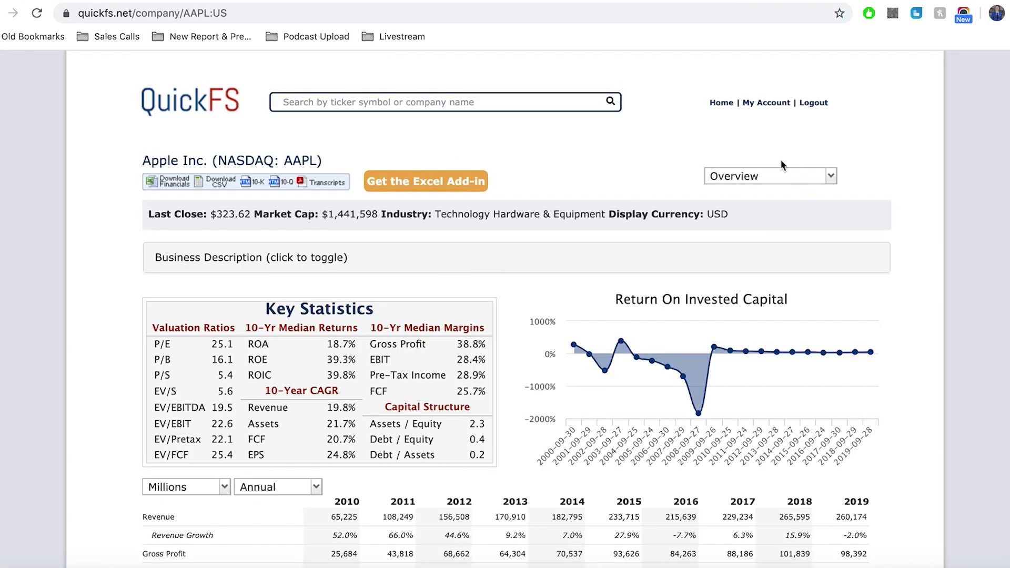
left_click(830, 181)
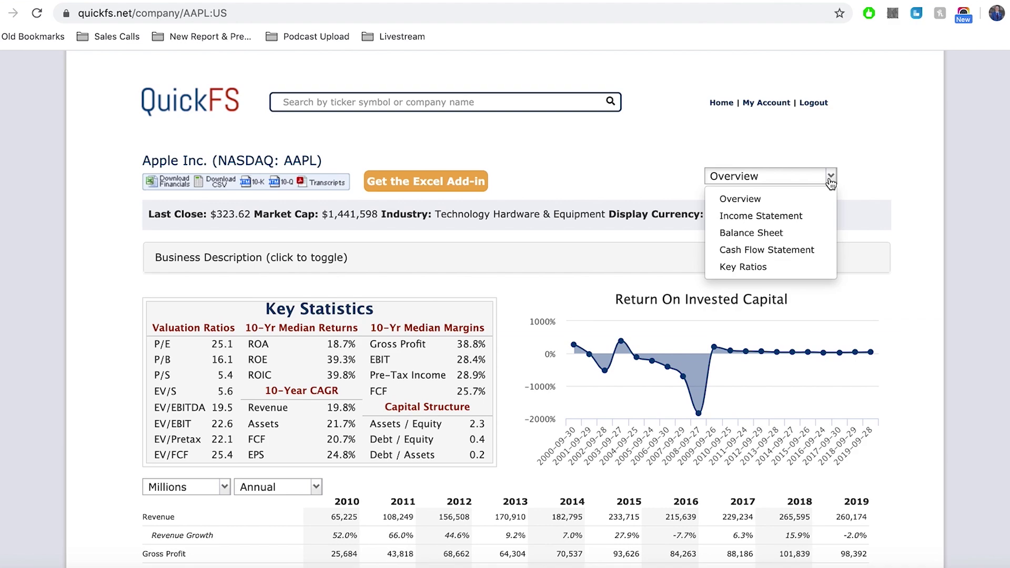
left_click(773, 232)
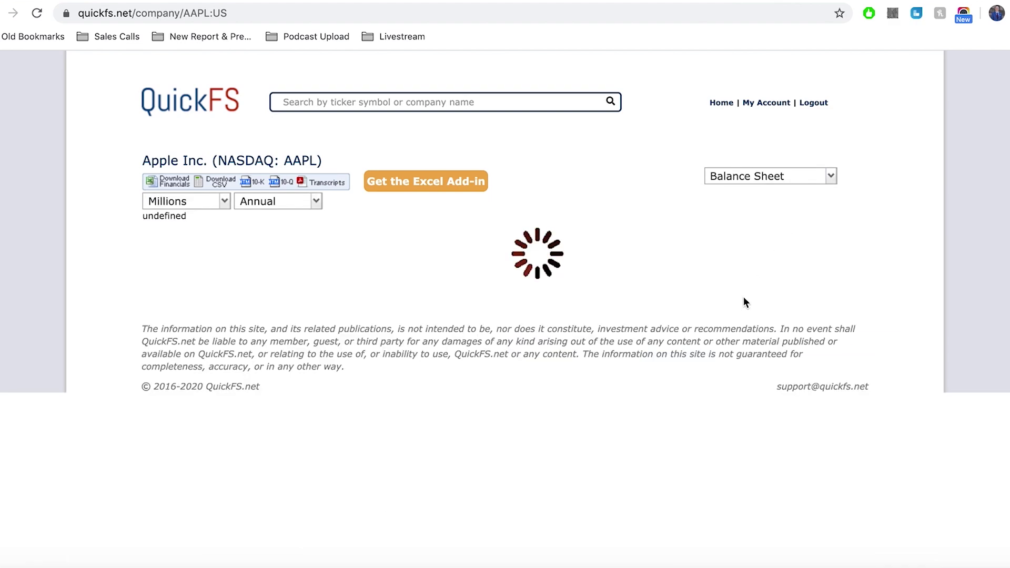
scroll(732, 318, "down", 5)
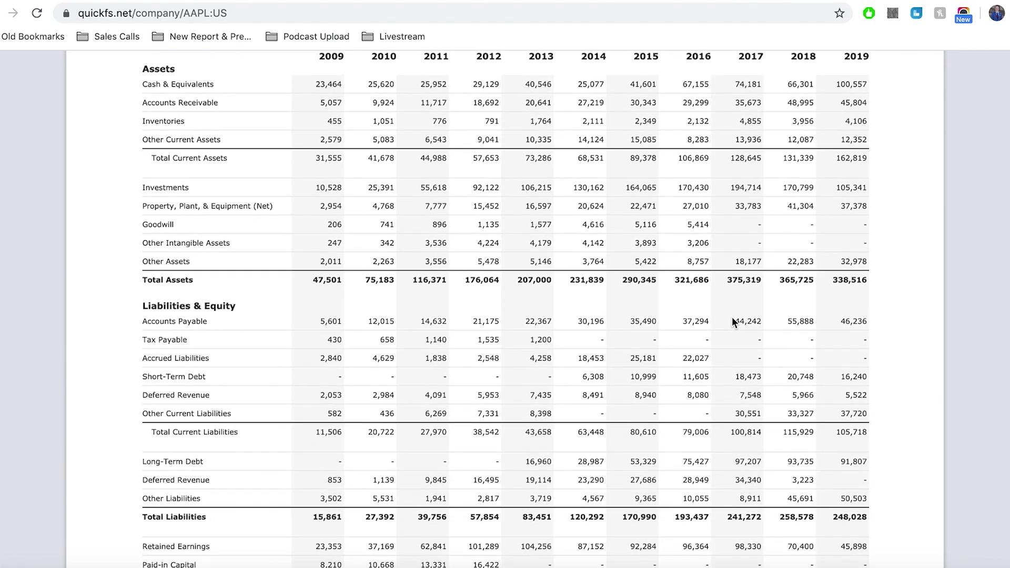
scroll(731, 317, "up", 5)
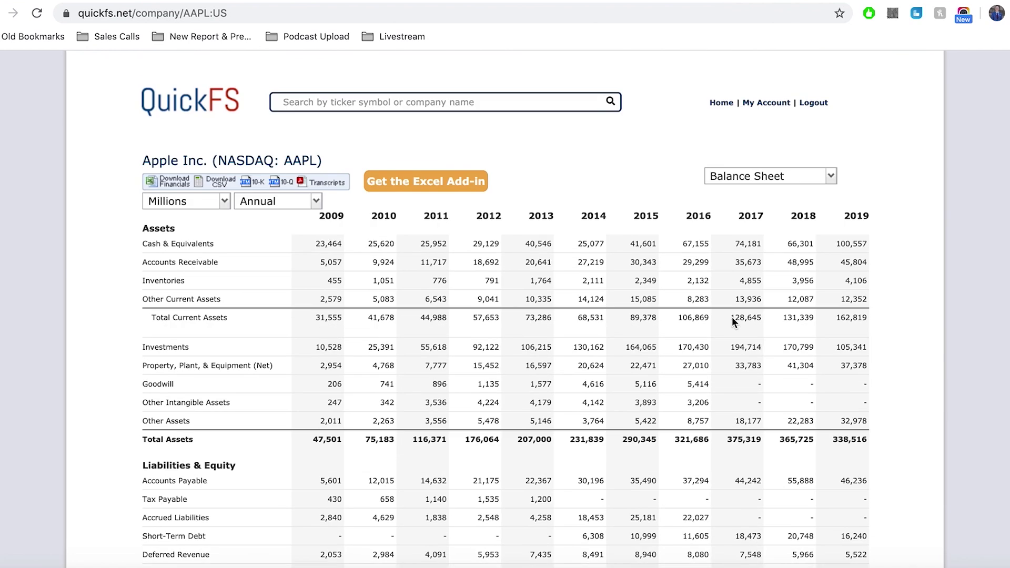
- Select Apple's Shareholders' Equity values from 2010 onward on the QuickFS balance sheet
left_click(277, 2)
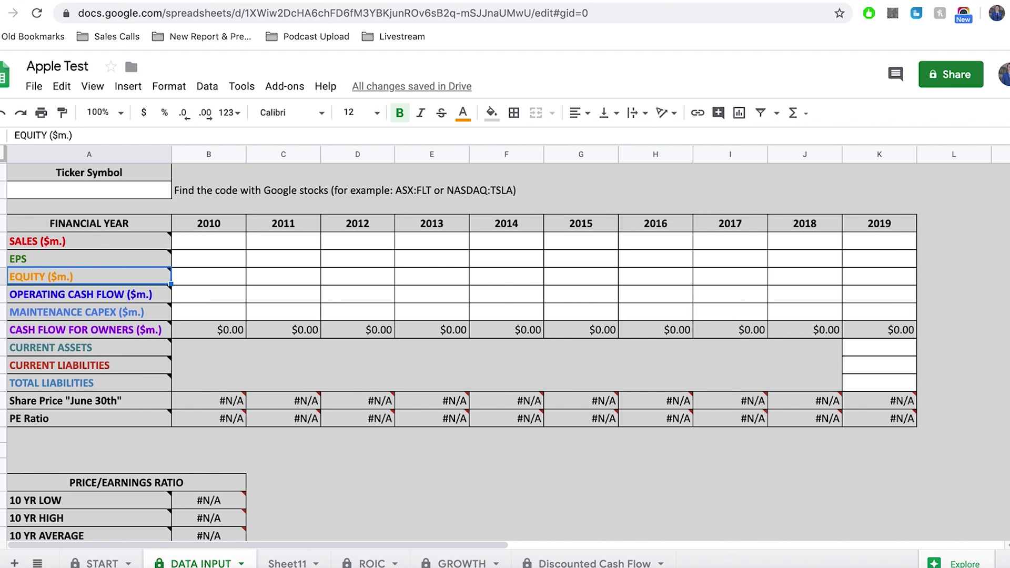
key("ctrl+Tab")
scroll(429, 467, "down", 10)
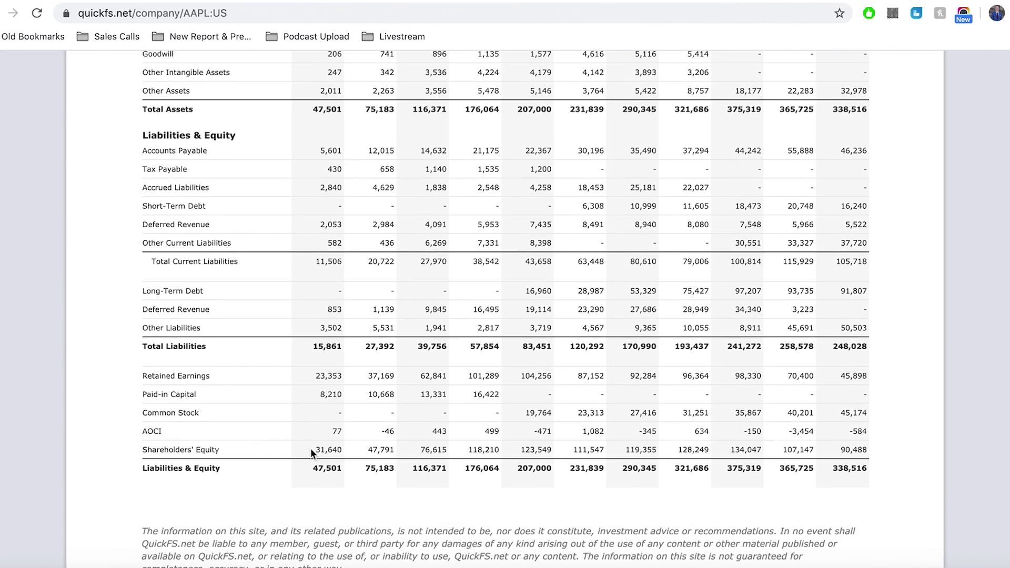
scroll(316, 453, "up", 3)
scroll(395, 483, "down", 3)
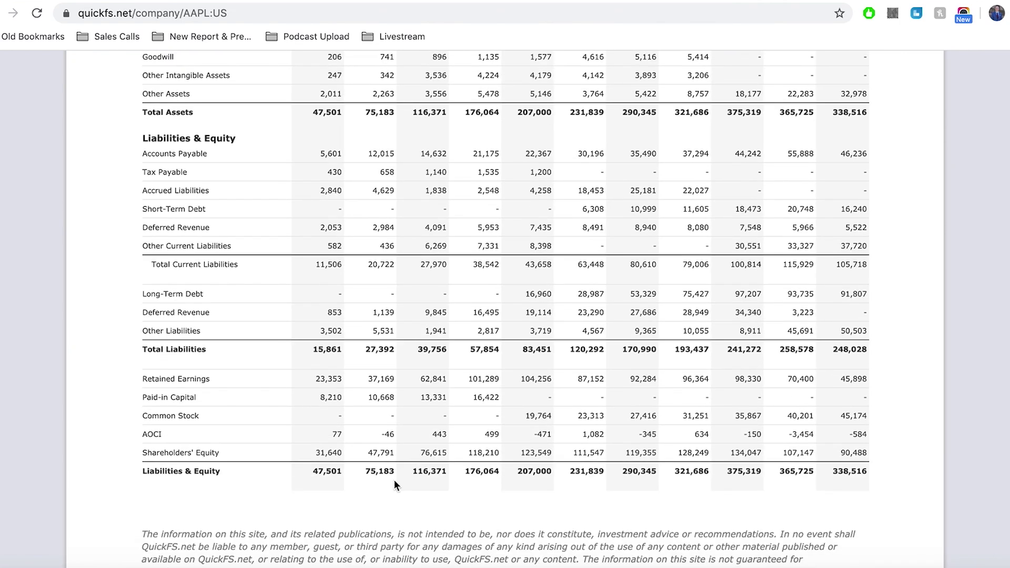
left_click_drag(366, 455, 865, 453)
scroll(882, 381, "up", 3)
scroll(882, 380, "down", 3)
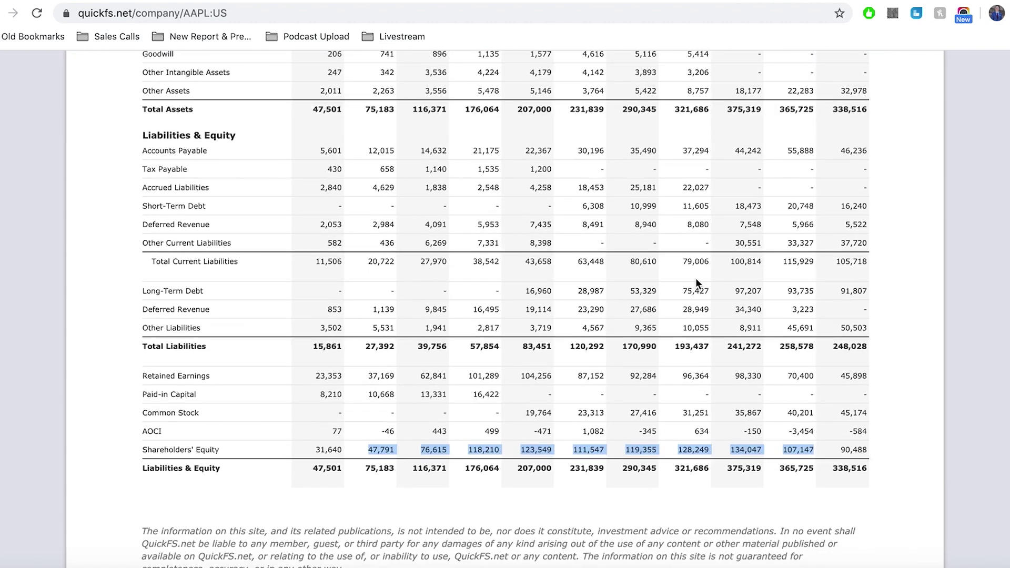
- Paste the equity figures into Apple Test's Equity row and enter 90,488 for 2019
key("ctrl+Tab")
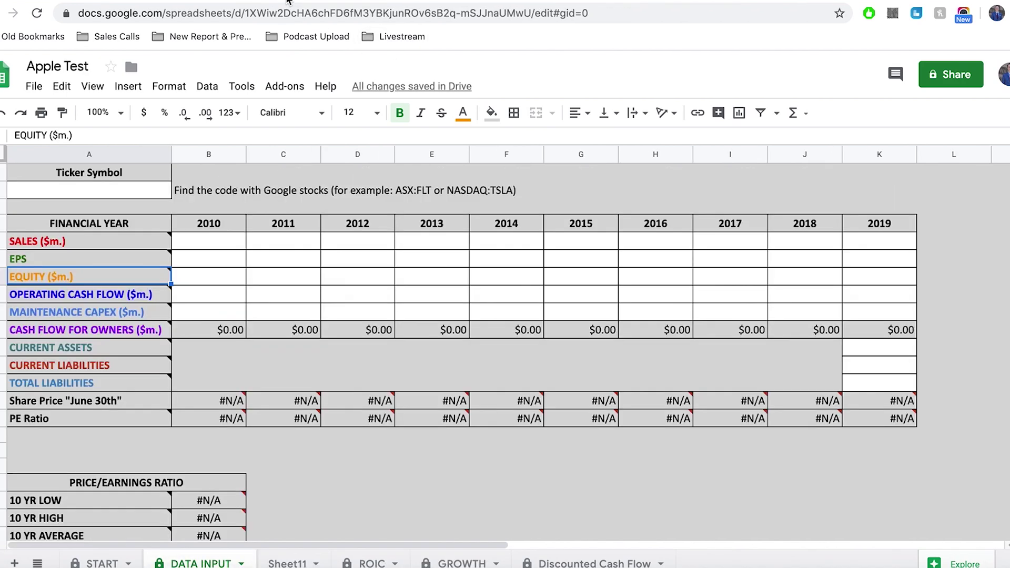
left_click(194, 277)
type("$47,791.00\t$76,615.00\t$118,210.00\t$123,549.00\t$111,547.00\t$119,355.00\t$128,249.00\t$134,047.00\t$107,147.00")
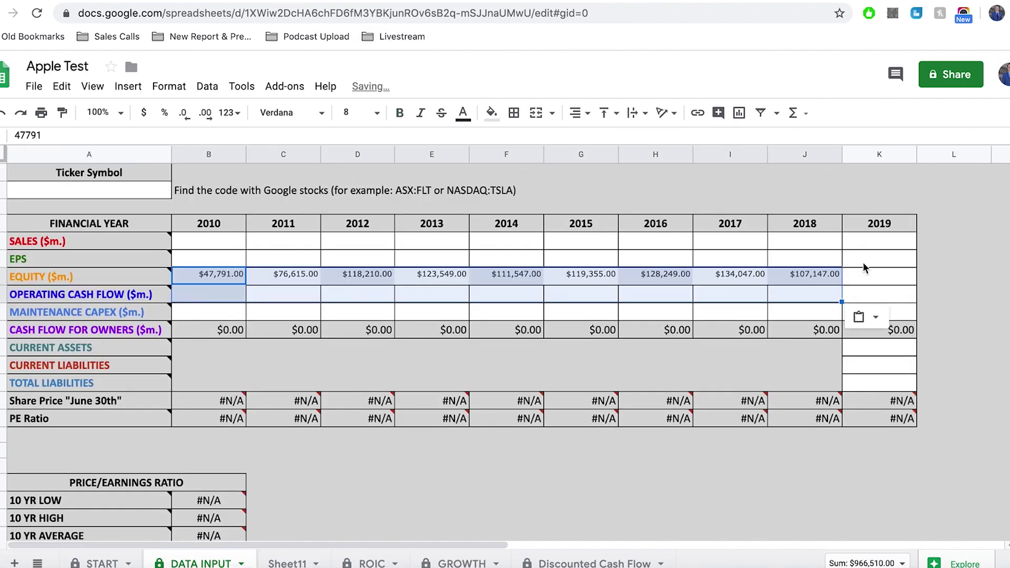
left_click(865, 276)
type("90,488")
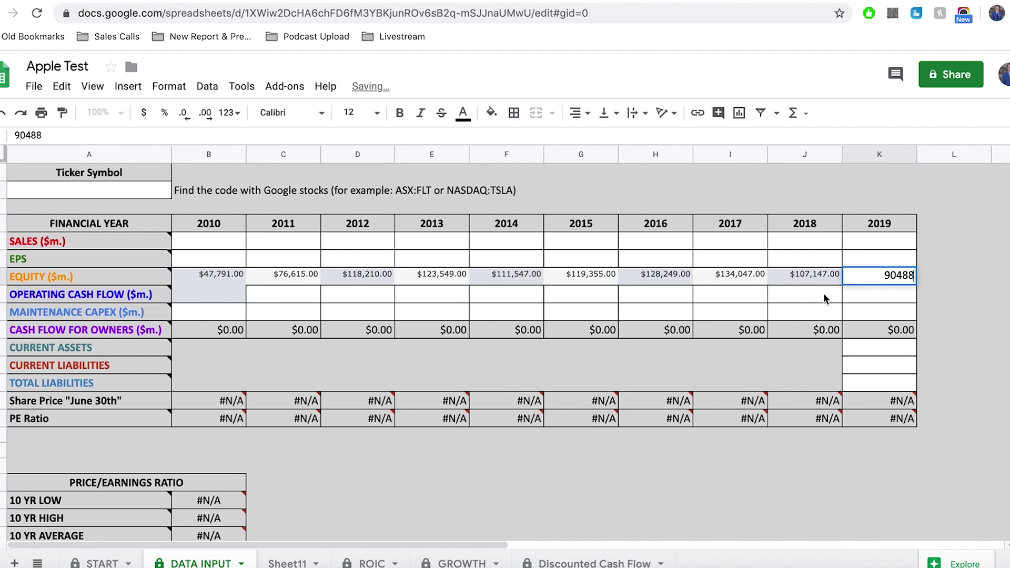
left_click(786, 300)
left_click(683, 296)
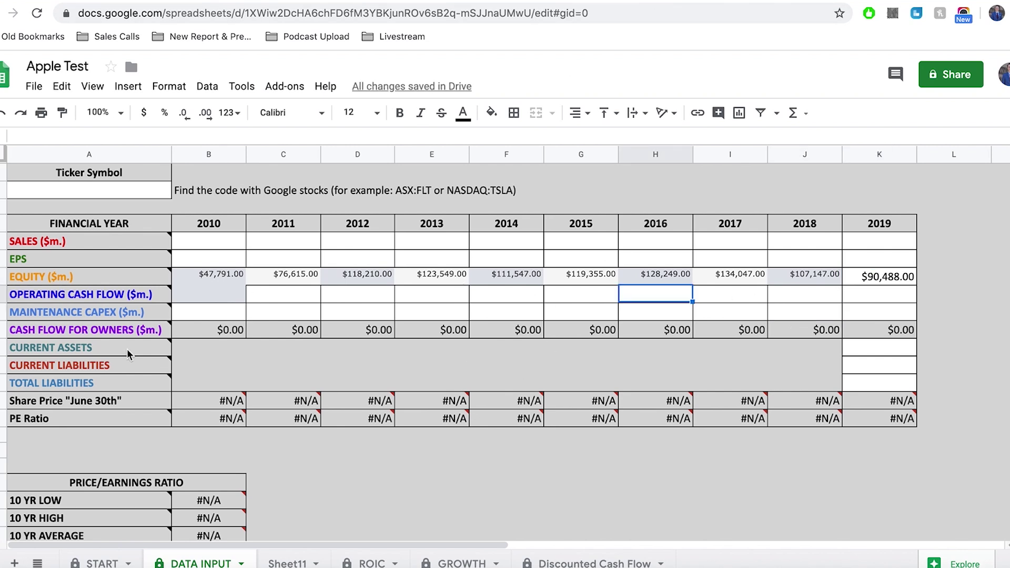
left_click(105, 296)
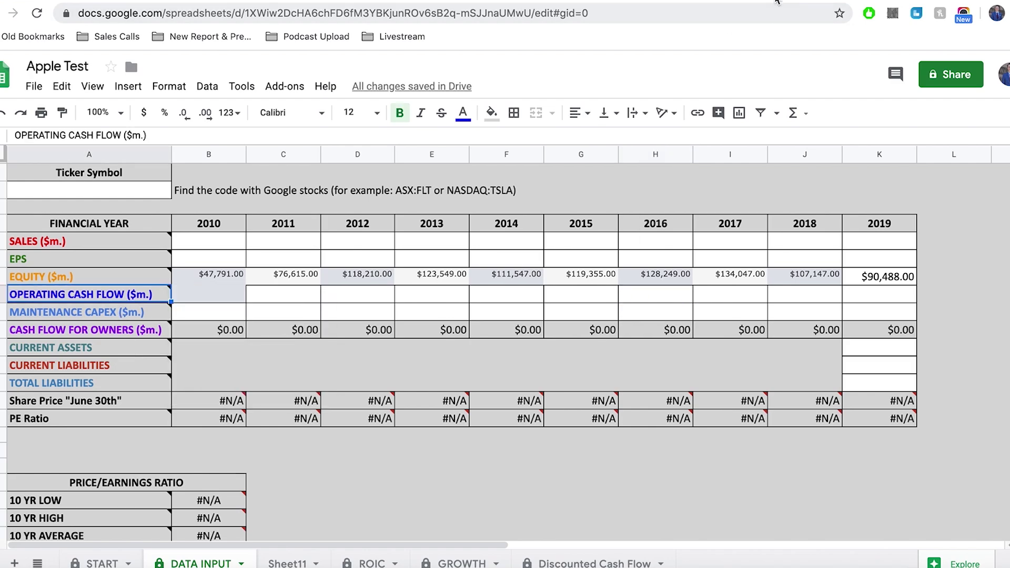
key("ctrl+Tab")
scroll(803, 136, "up", 10)
- Switch QuickFS to Apple's cash flow statement and select the Cash From Operations figures
left_click(768, 176)
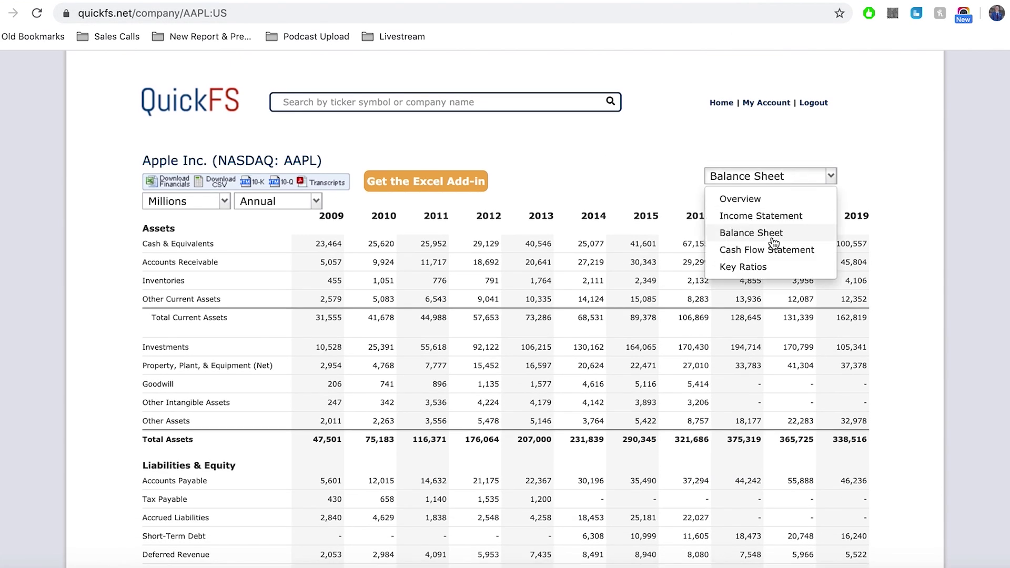
left_click(765, 248)
scroll(650, 318, "down", 3)
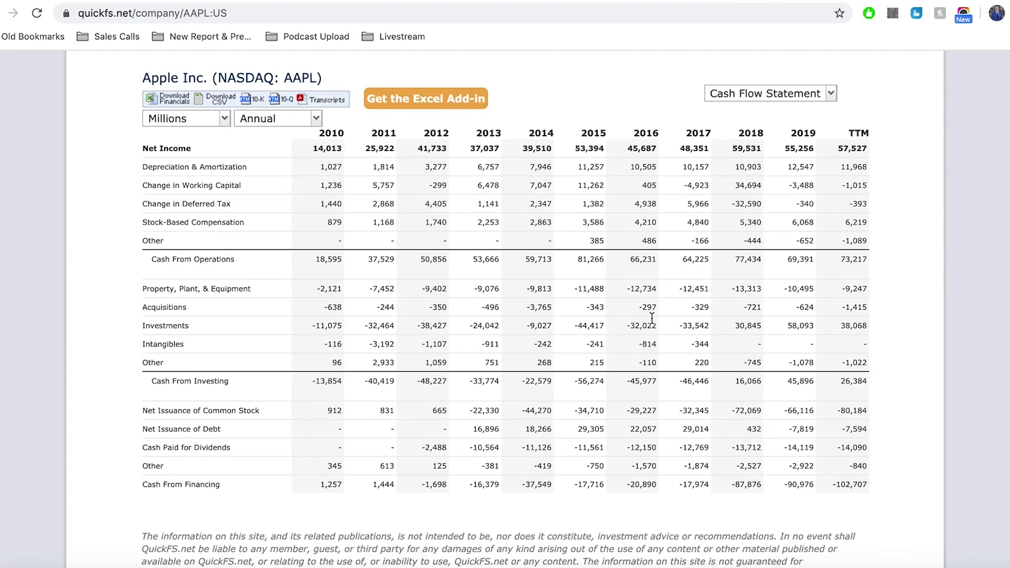
scroll(651, 318, "up", 1)
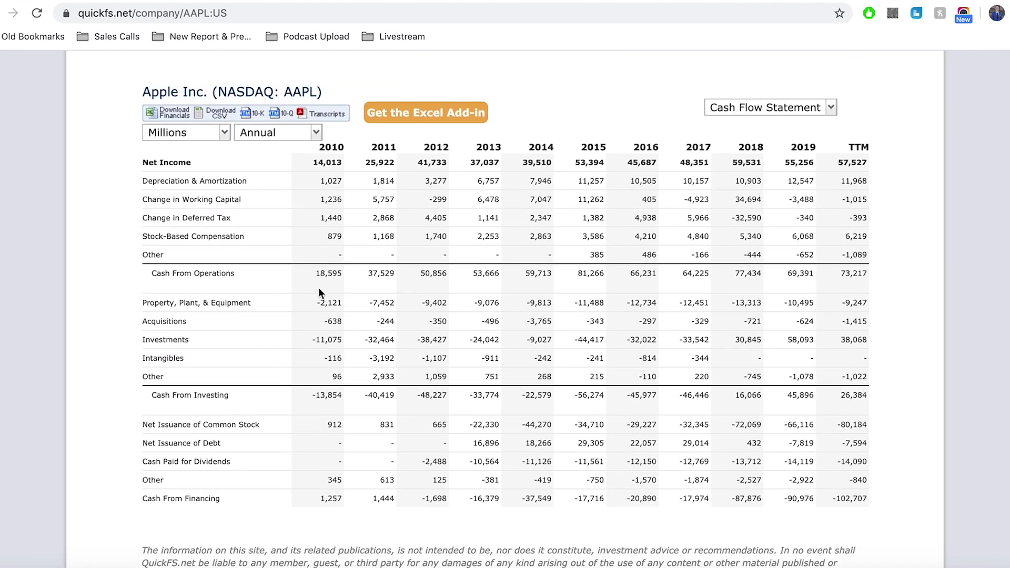
left_click_drag(315, 271, 818, 274)
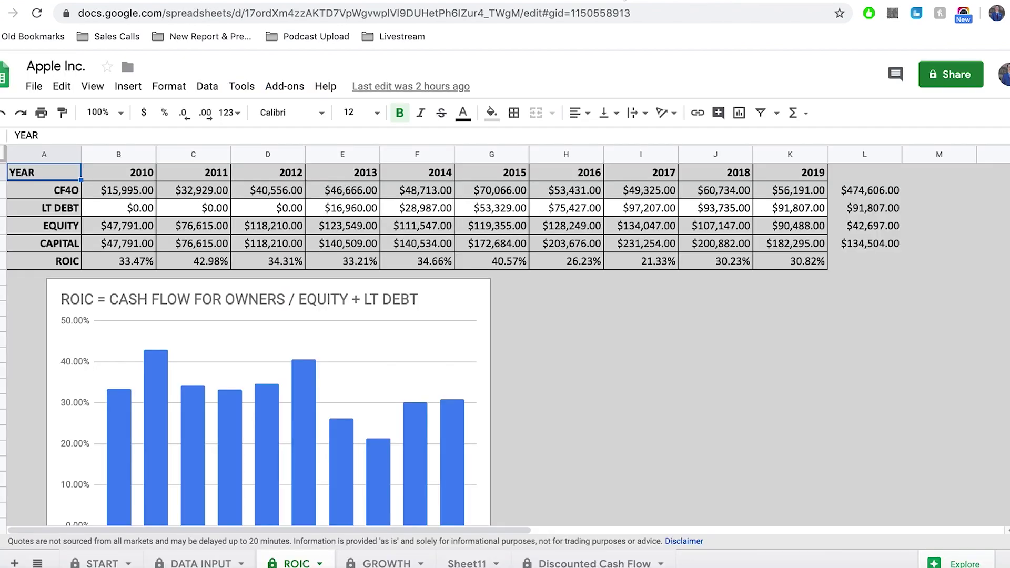
- Copy Apple Inc.'s 2010–2019 Operating Cash Flow figures into Apple Test's Operating Cash Flow row
left_click(199, 562)
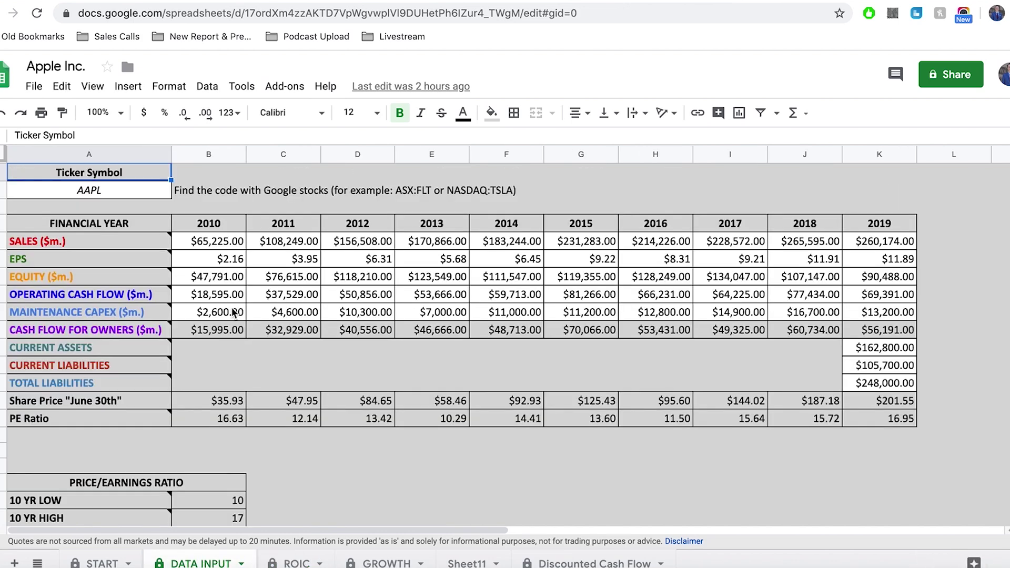
left_click_drag(210, 294, 889, 295)
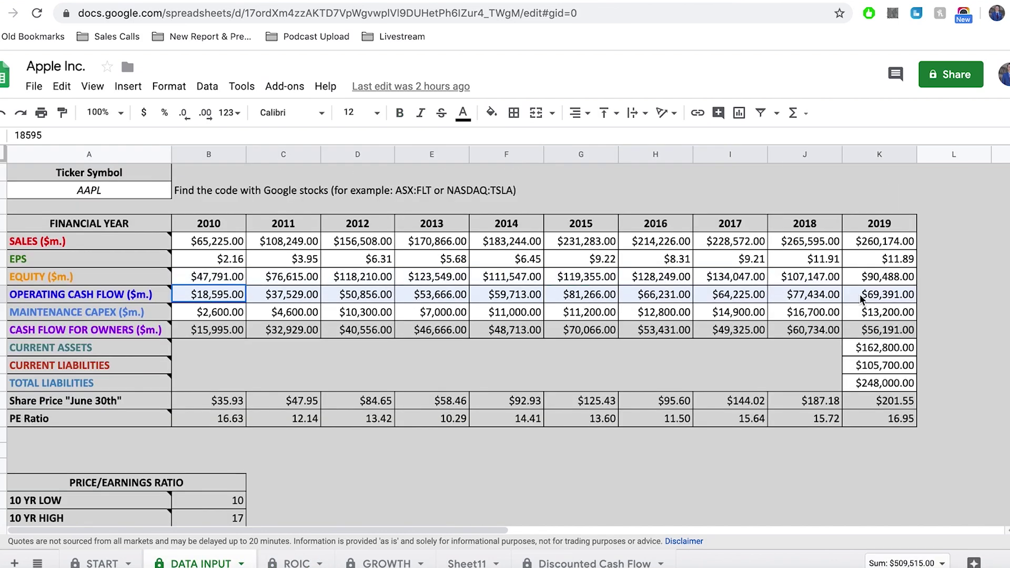
key("ctrl+c")
left_click(292, 2)
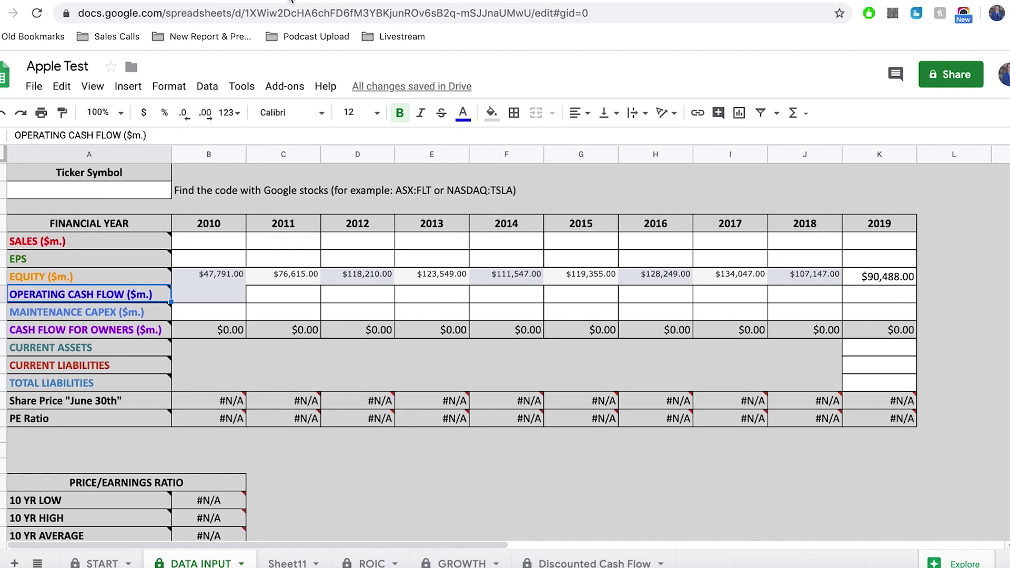
left_click(216, 298)
key("ctrl+v")
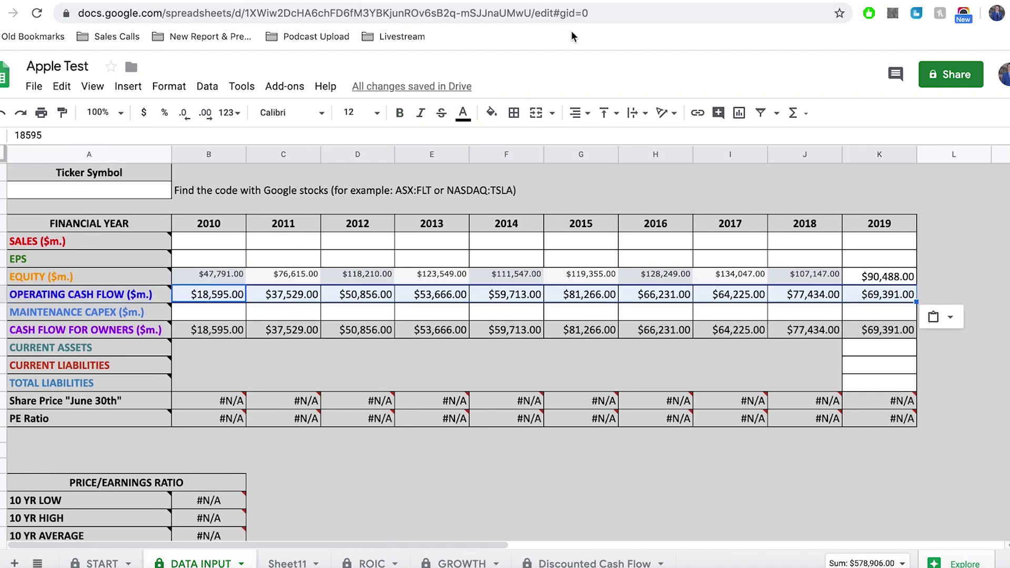
left_click(601, 1)
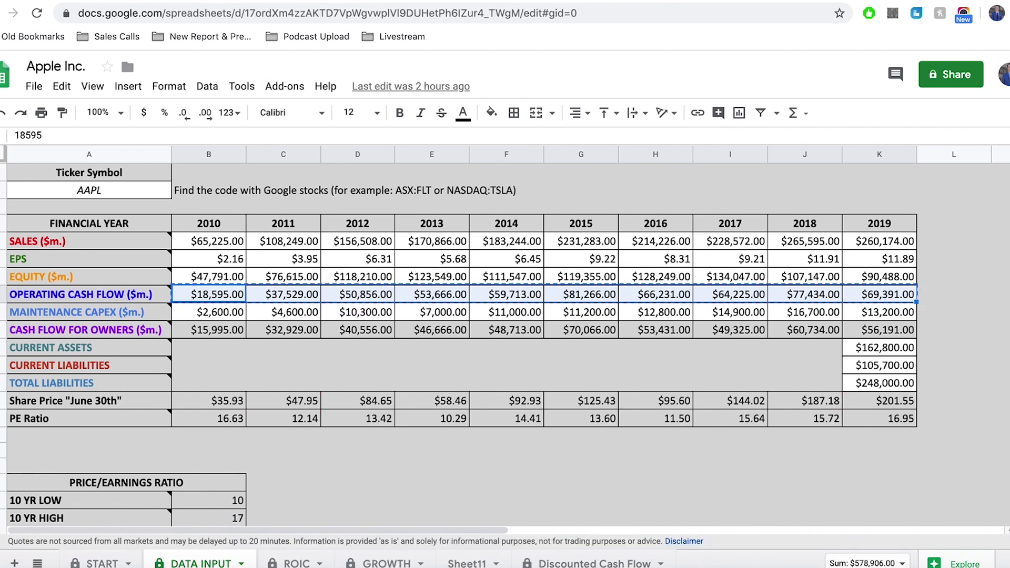
- Paste Apple Inc.'s Maintenance Capex ($2,600–$13,200) into Apple Test row 8 and review the Cash Flow for Owners note
left_click(456, 258)
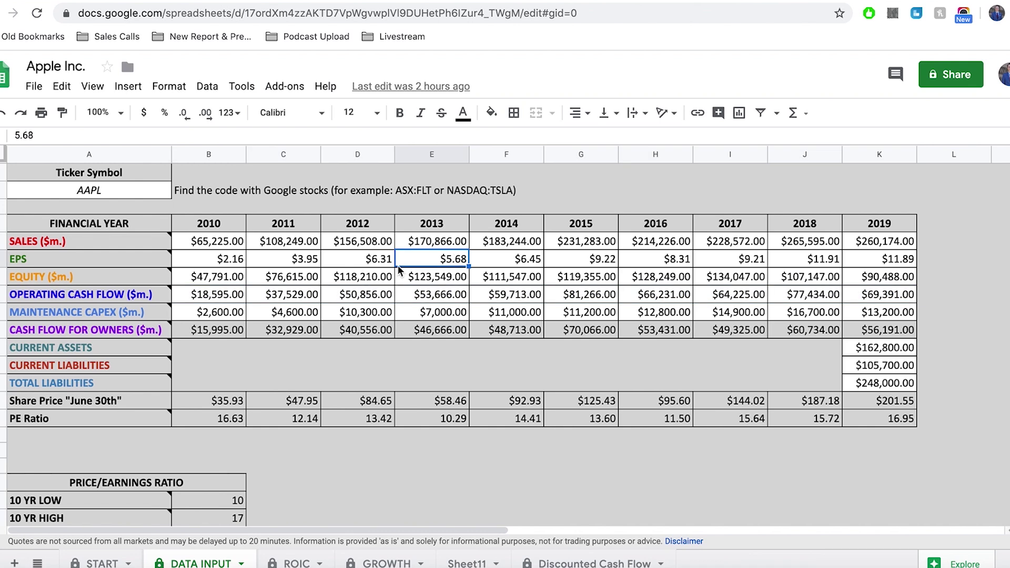
left_click(228, 314)
left_click_drag(228, 314, 873, 314)
key("ctrl+c")
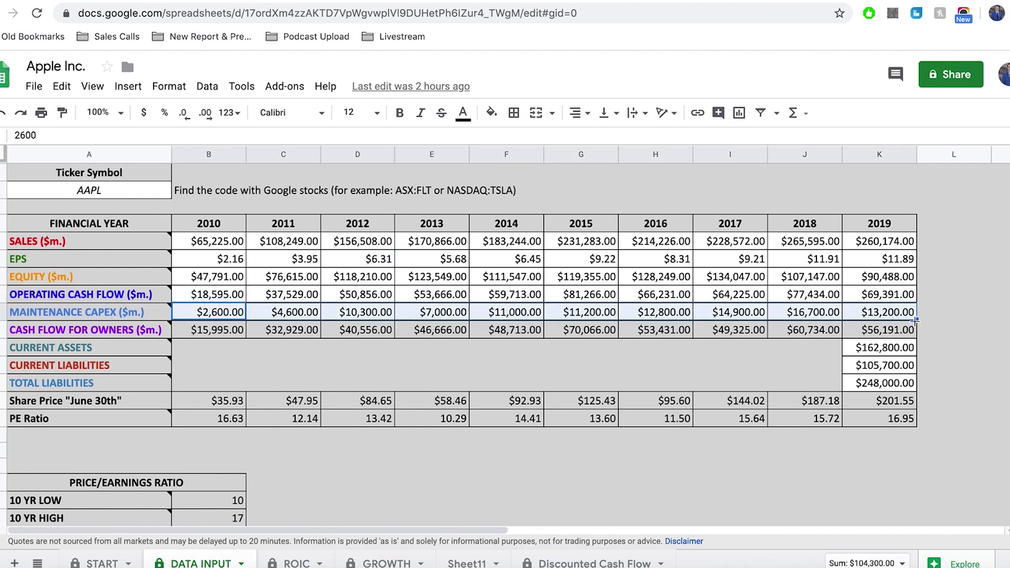
left_click(306, 1)
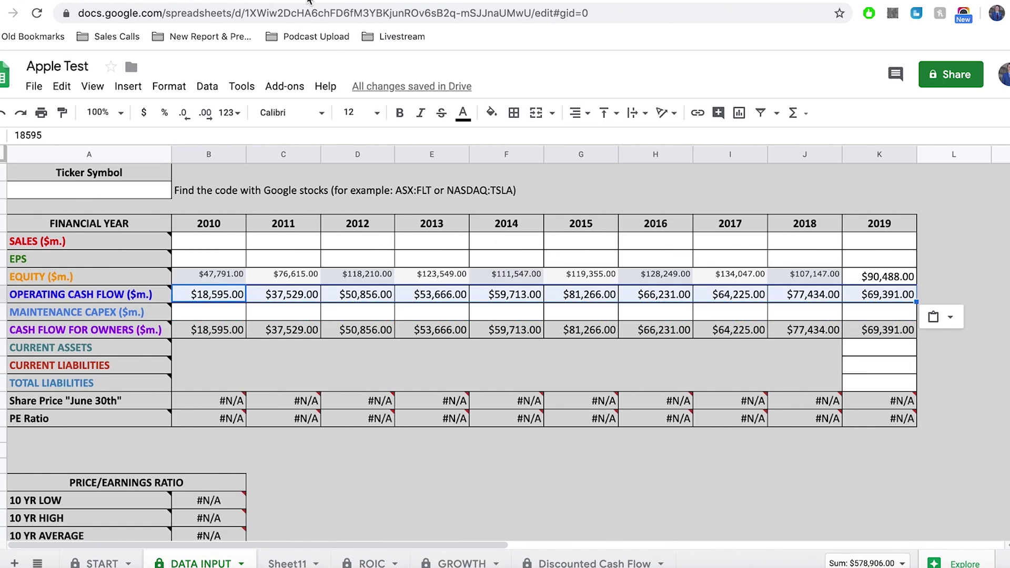
left_click(225, 313)
key("ctrl+v")
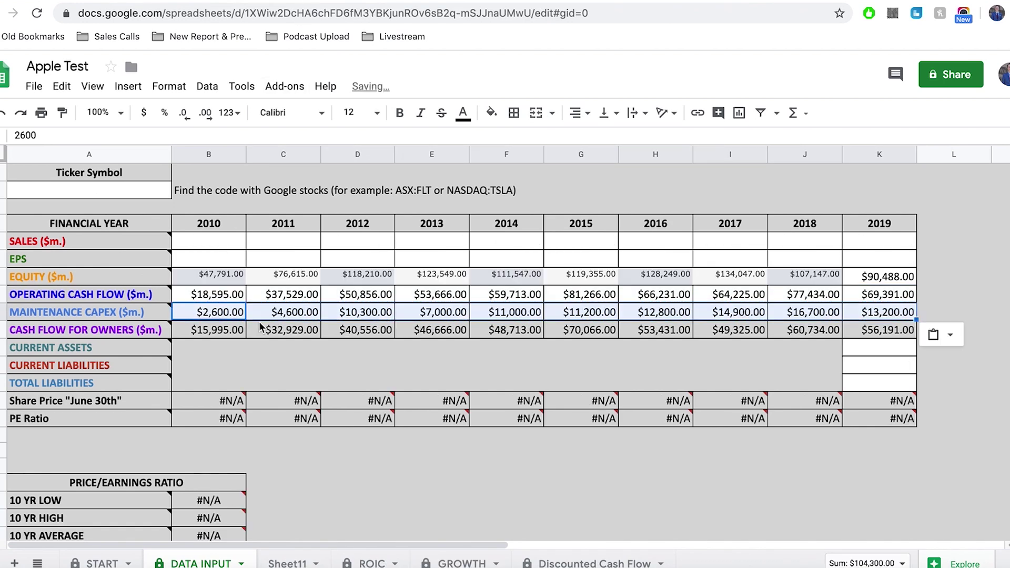
left_click(282, 366)
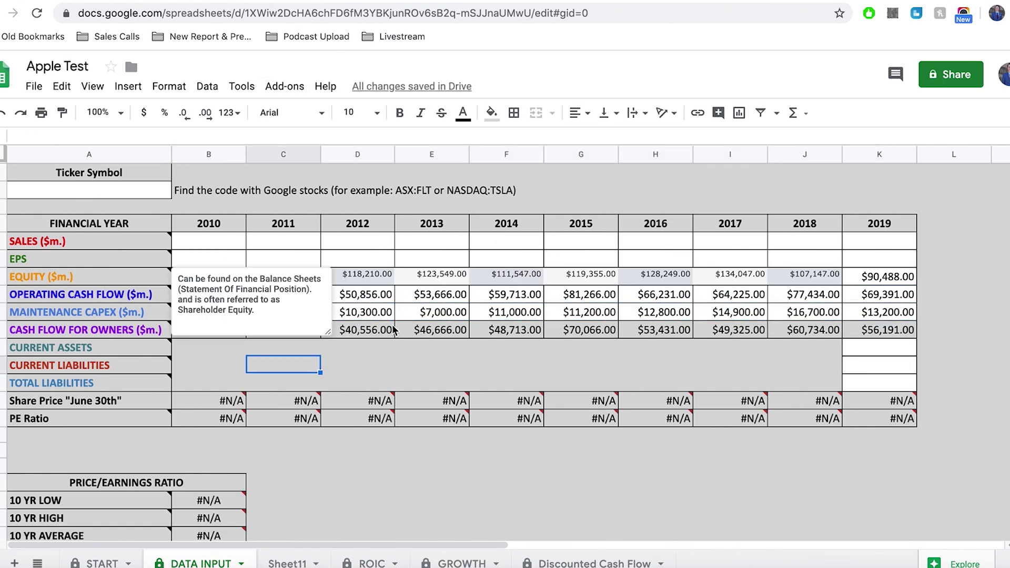
left_click(106, 329)
left_click(489, 371)
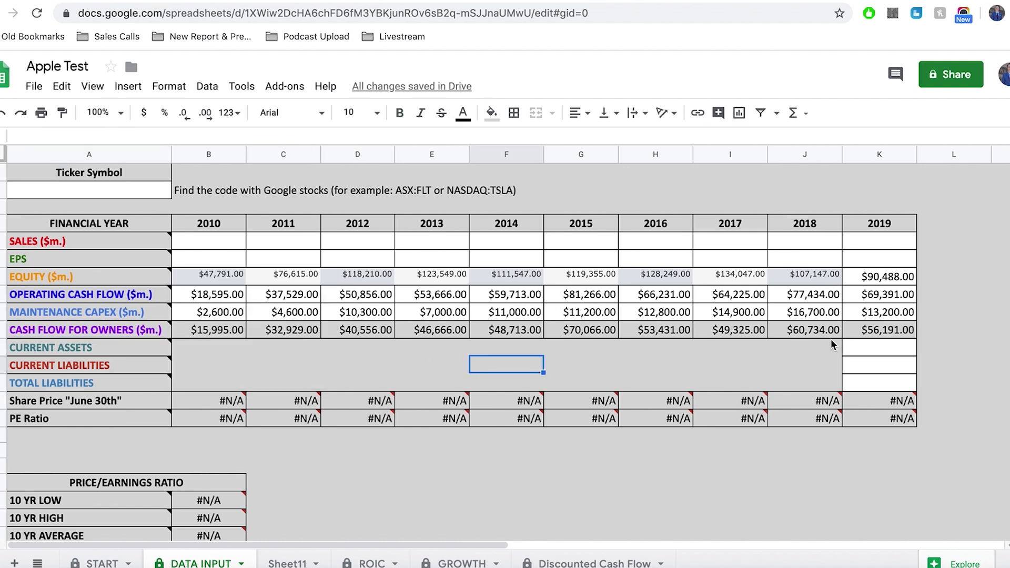
- Check the 2013 CAPITAL formula and the empty LT DEBT cells on the ROIC sheet, then return to QuickFS
left_click(368, 563)
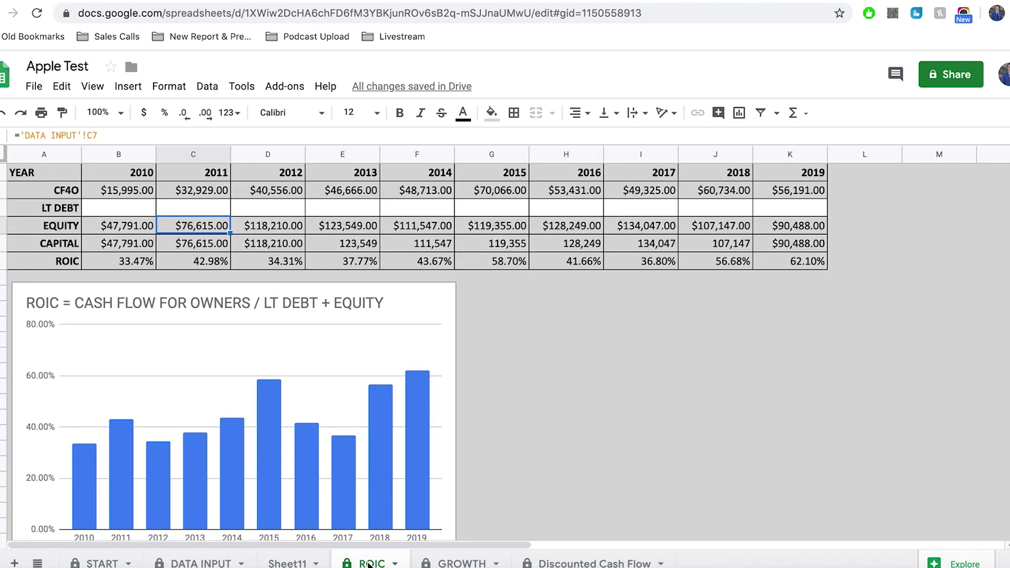
left_click(327, 245)
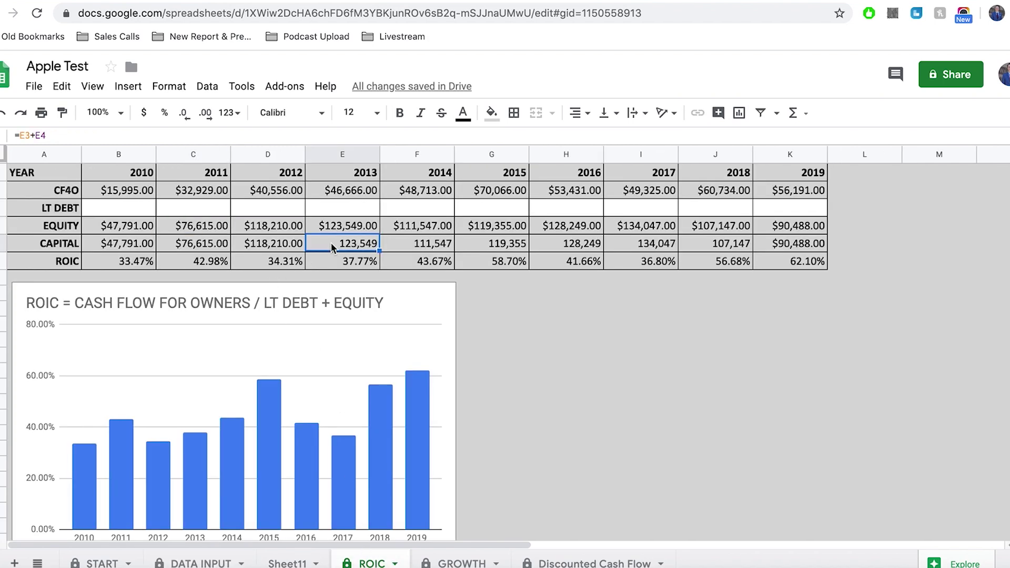
left_click(98, 211)
left_click(246, 216)
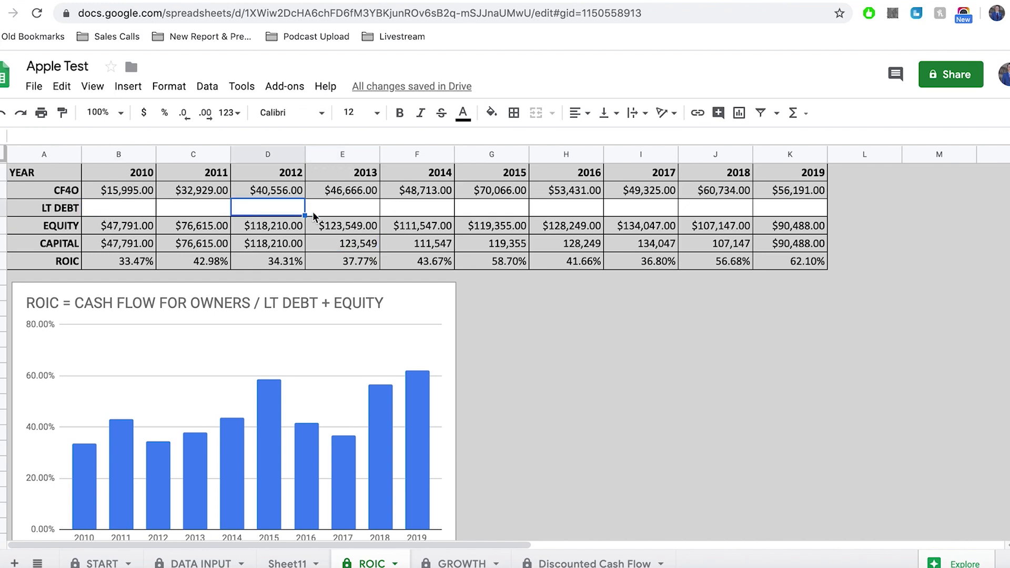
left_click(441, 212)
key("ctrl+Tab")
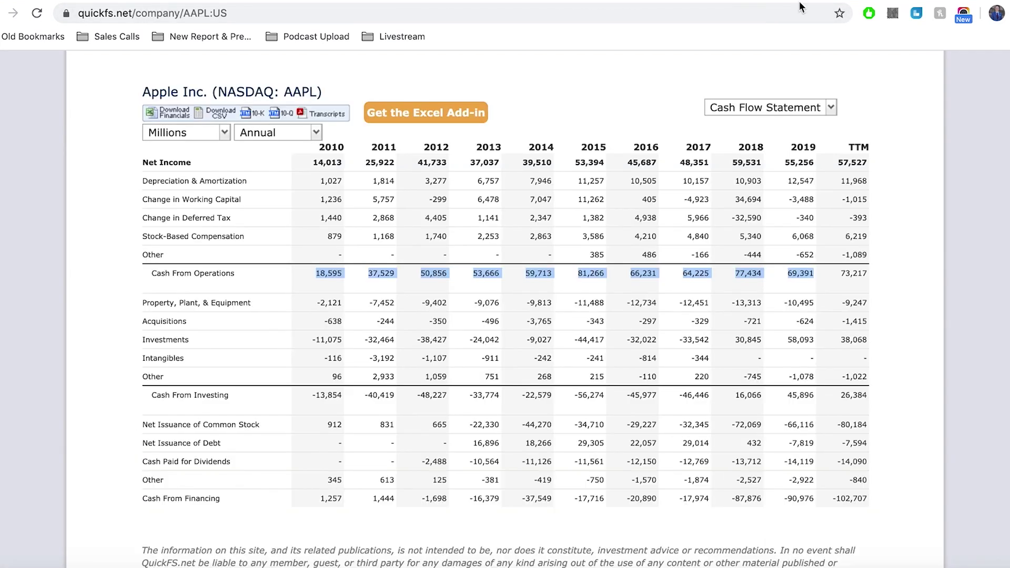
- Switch QuickFS back to Apple's balance sheet and highlight the Long-Term Debt values
left_click(774, 117)
left_click(762, 162)
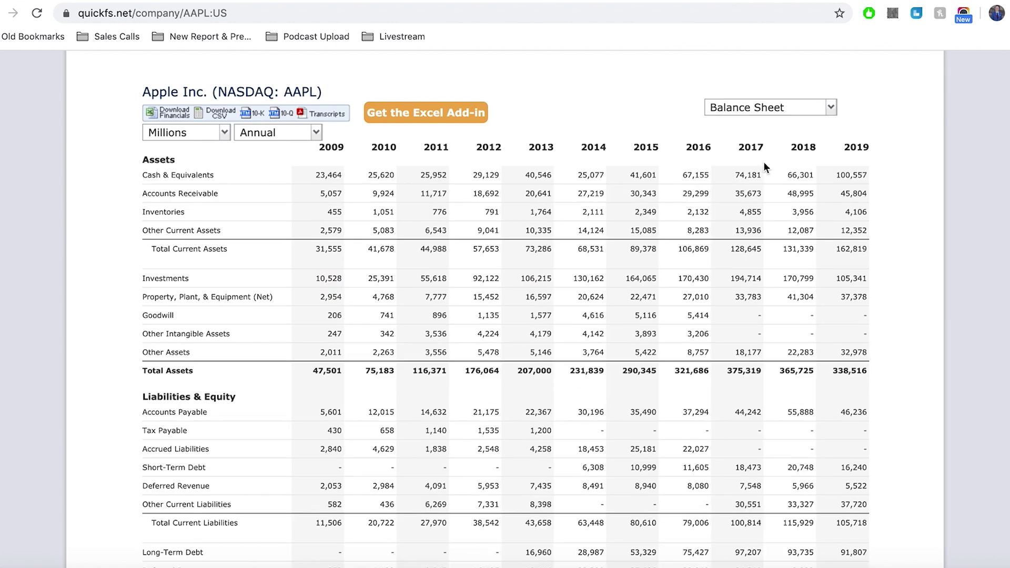
scroll(590, 365, "down", 3)
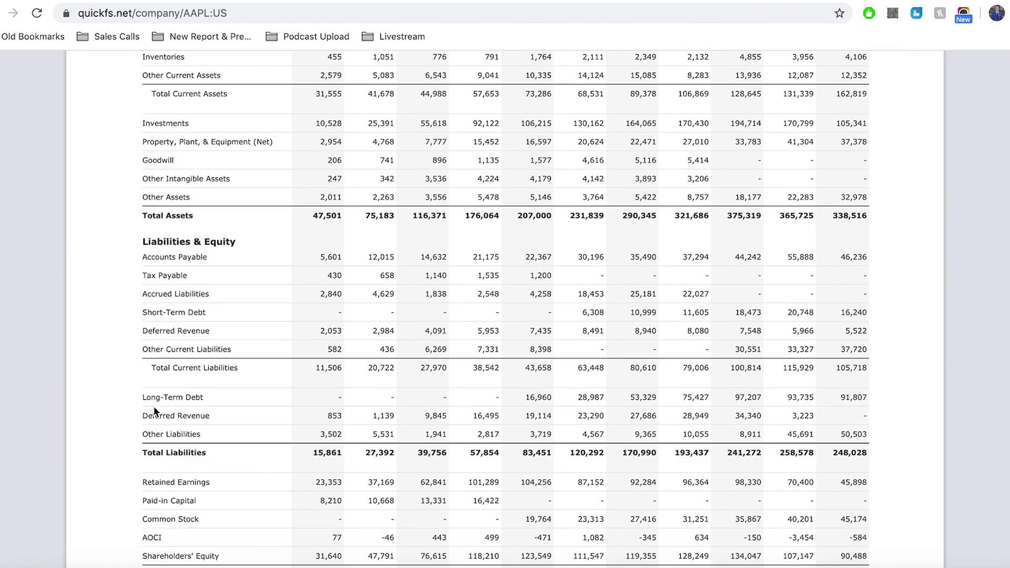
left_click_drag(141, 397, 229, 398)
left_click_drag(525, 399, 768, 386)
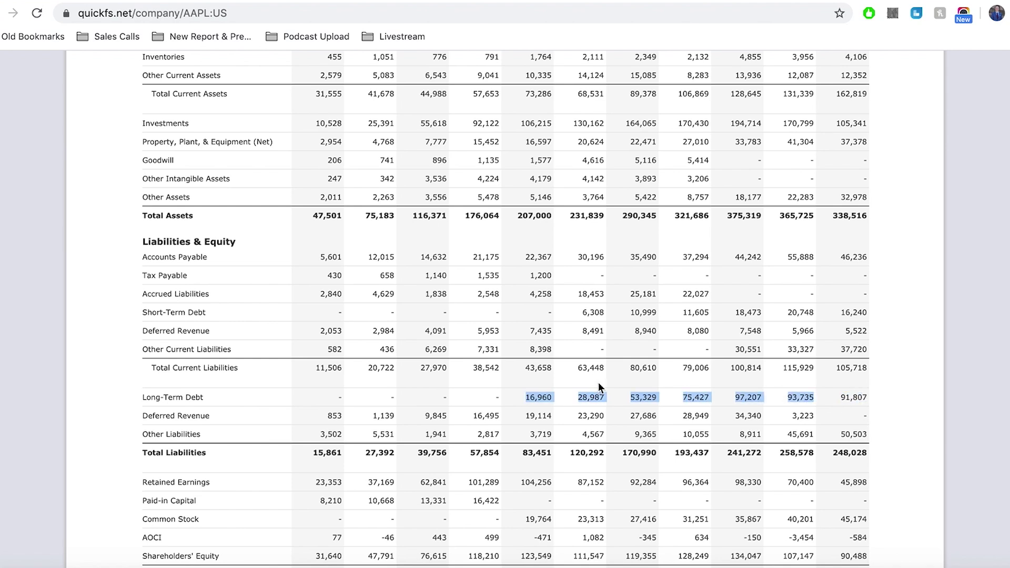
left_click_drag(441, 397, 450, 398)
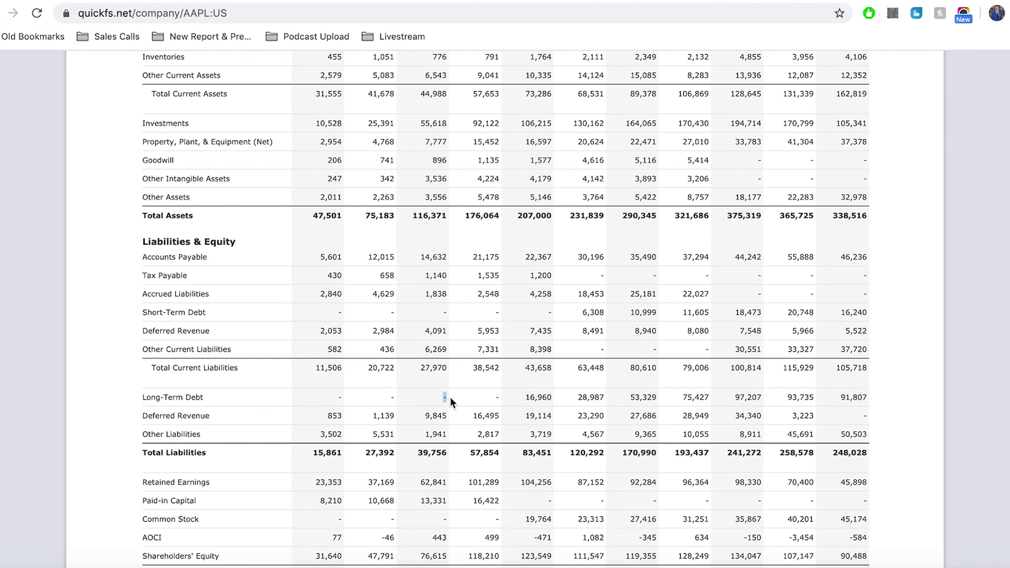
scroll(463, 368, "up", 5)
scroll(477, 326, "down", 2)
scroll(477, 326, "up", 4)
key("ctrl+Tab")
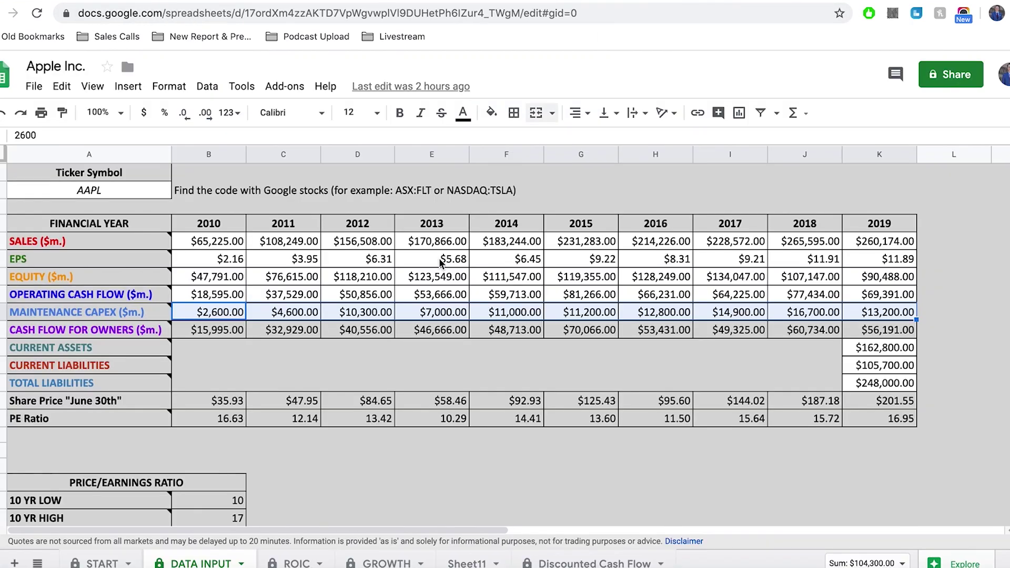
- Paste the long-term debt figures ($0.00–$91,807.00) into Apple Test's ROIC LT DEBT row
left_click(296, 562)
left_click_drag(121, 207, 771, 214)
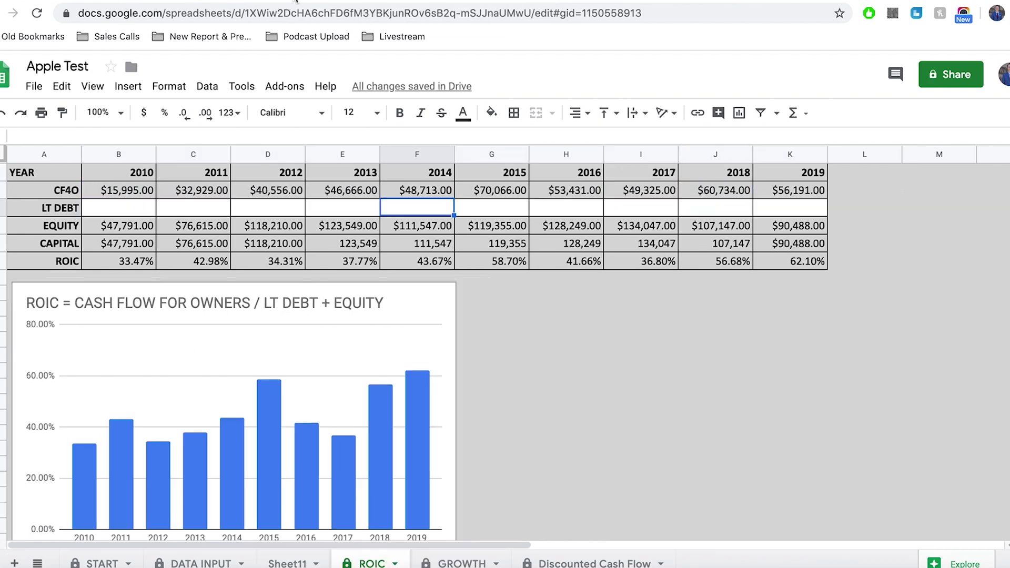
left_click(130, 209)
key("ctrl+v")
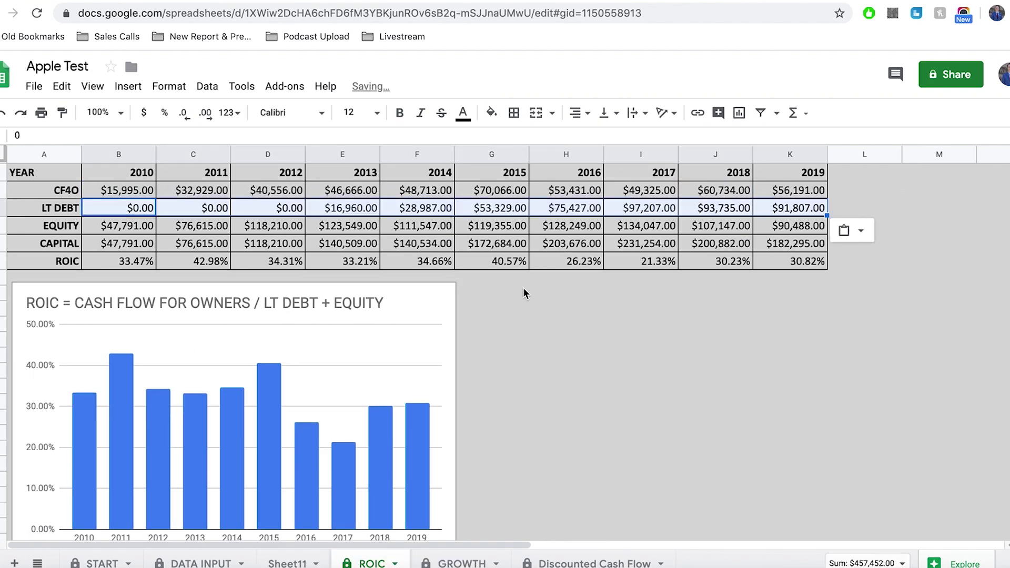
left_click(560, 340)
scroll(524, 376, "down", 1)
scroll(525, 376, "up", 1)
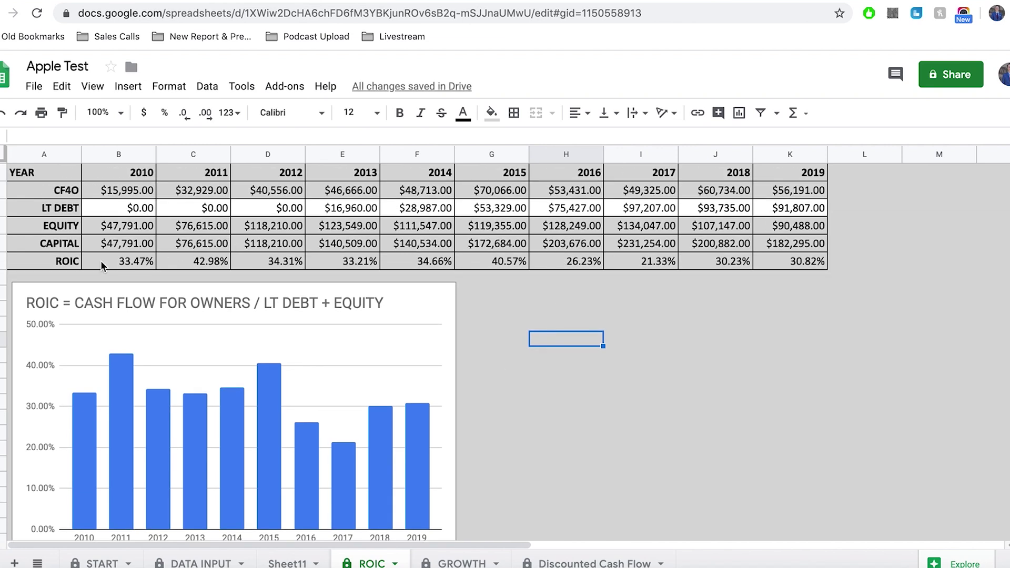
- Check the recalculated ROIC formulas for 2010–2019, with 2019 now at 30.82%
left_click(52, 263)
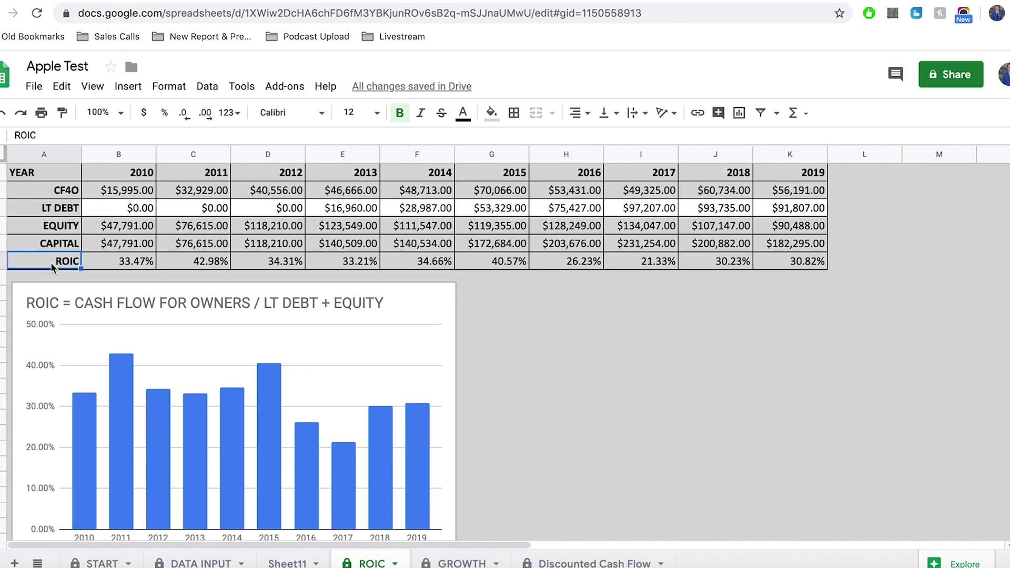
key("Right")
key("Right")
key("Right")
key("Right")
key("Right")
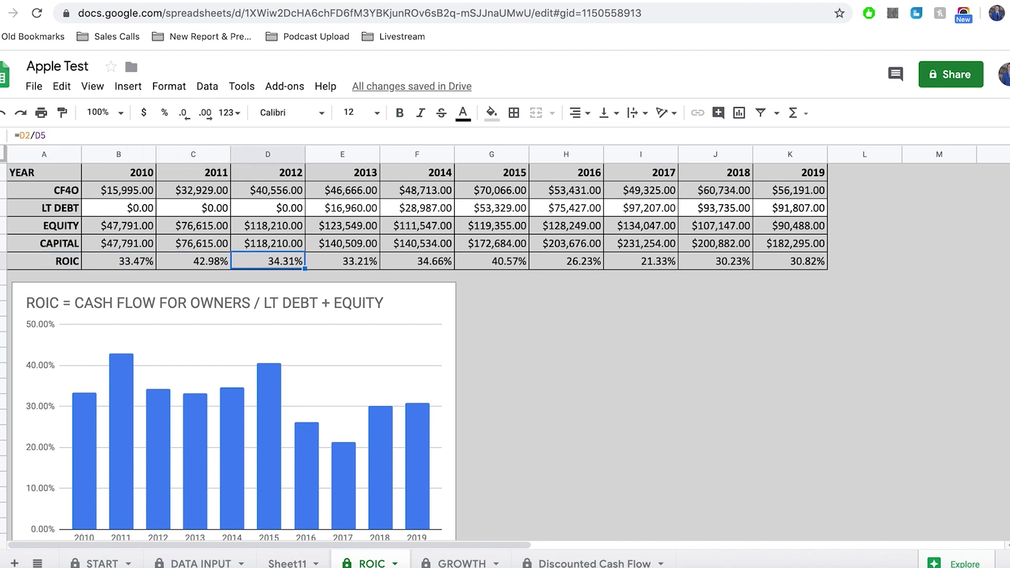
key("Right")
key("Right")
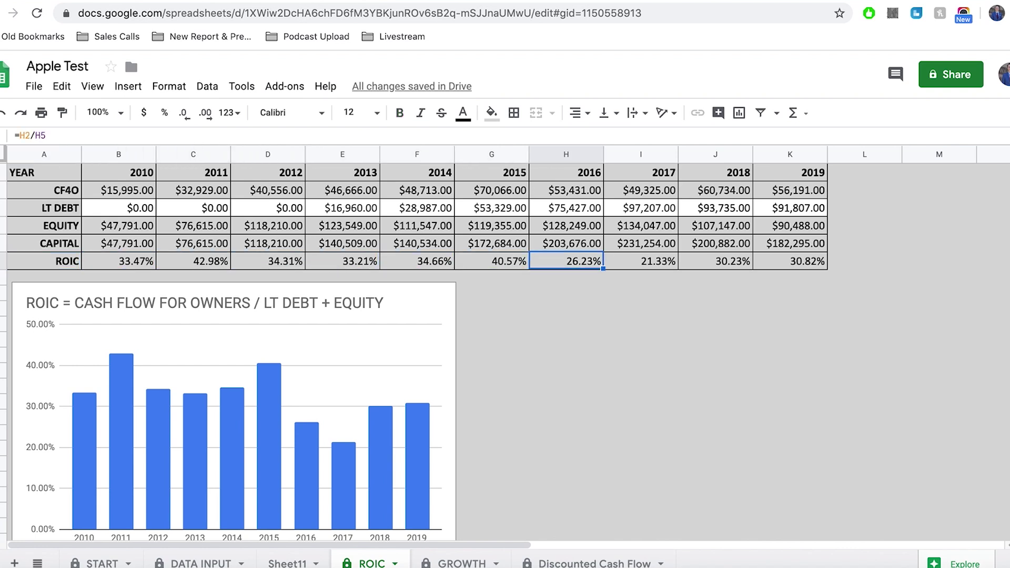
left_click(125, 264)
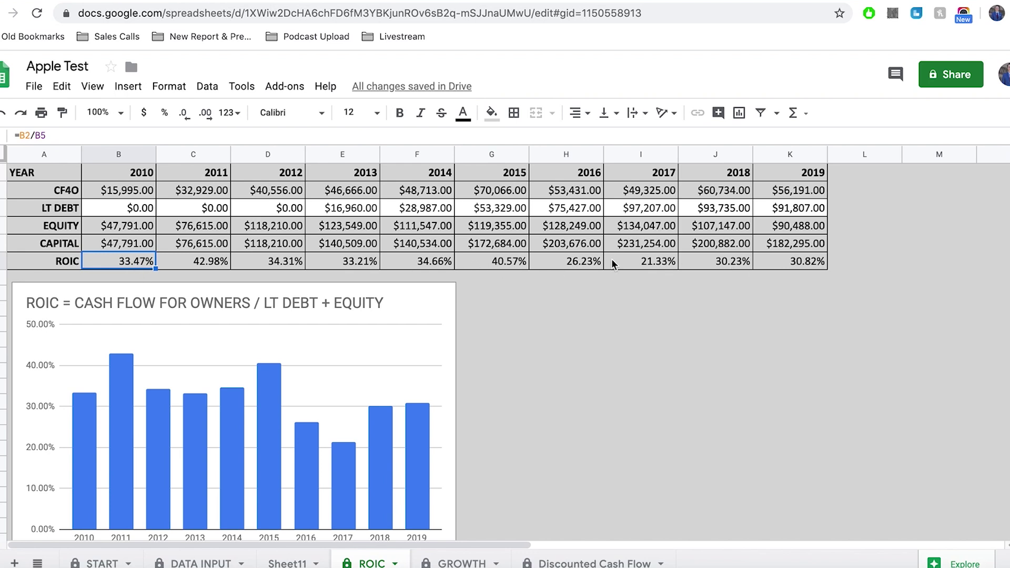
left_click(812, 264)
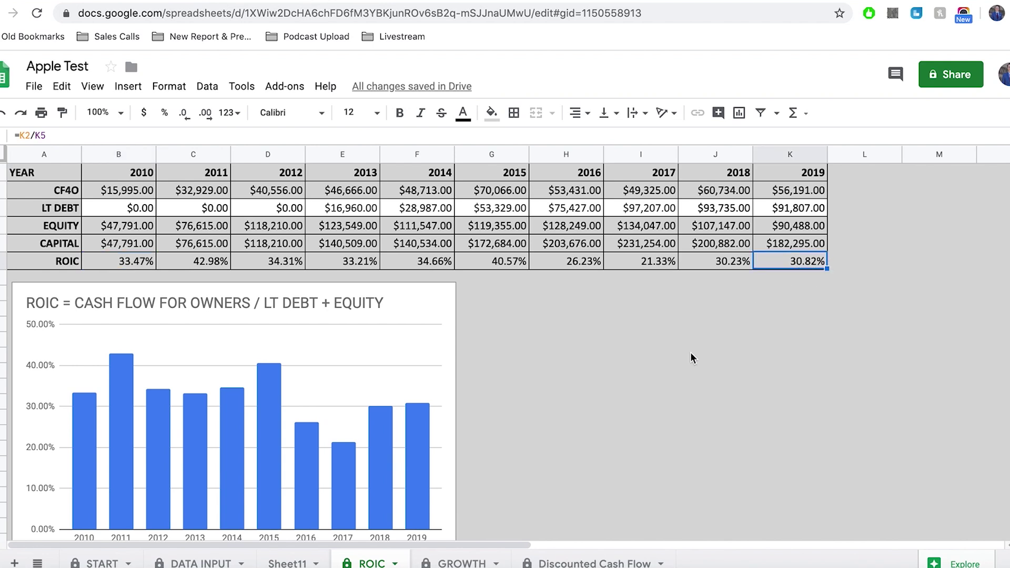
scroll(588, 412, "down", 2)
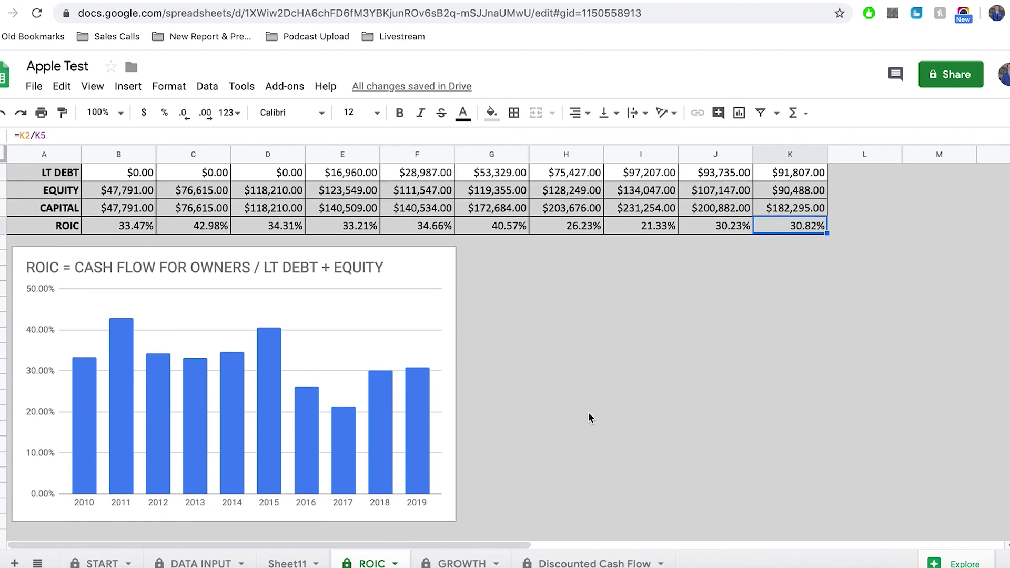
left_click(208, 564)
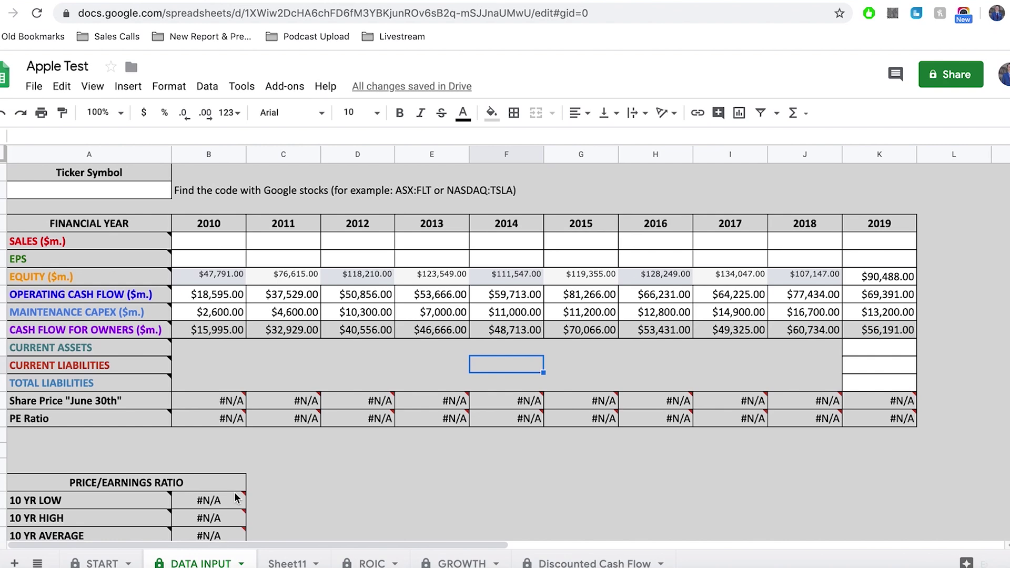
scroll(258, 442, "down", 5)
scroll(259, 446, "down", 3)
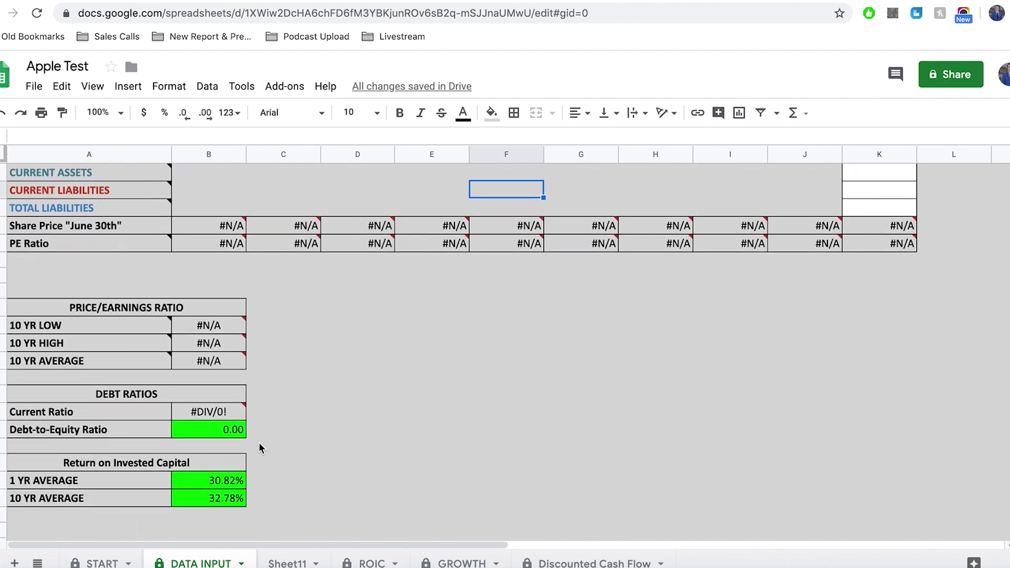
left_click_drag(113, 467, 174, 515)
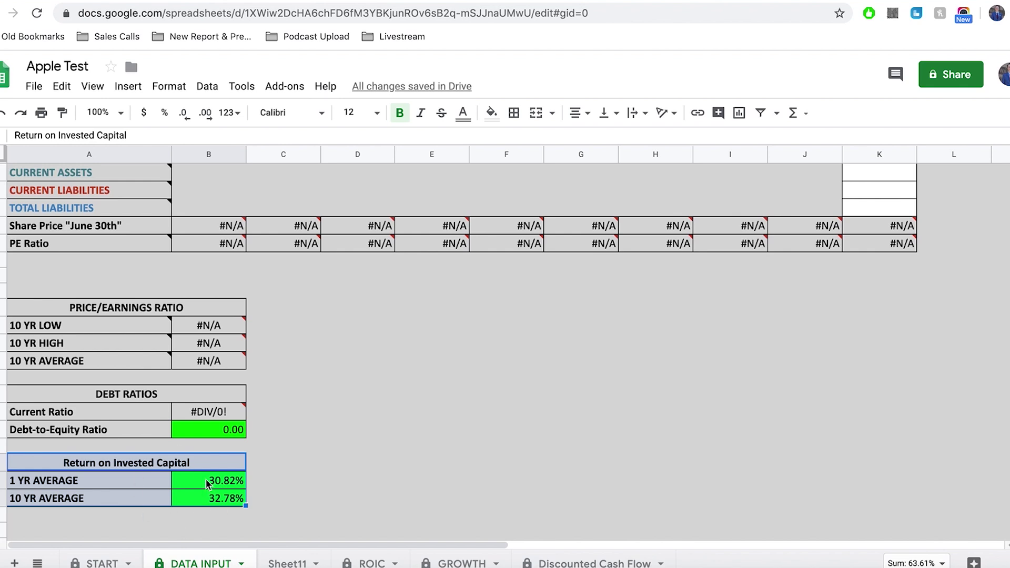
left_click(289, 497)
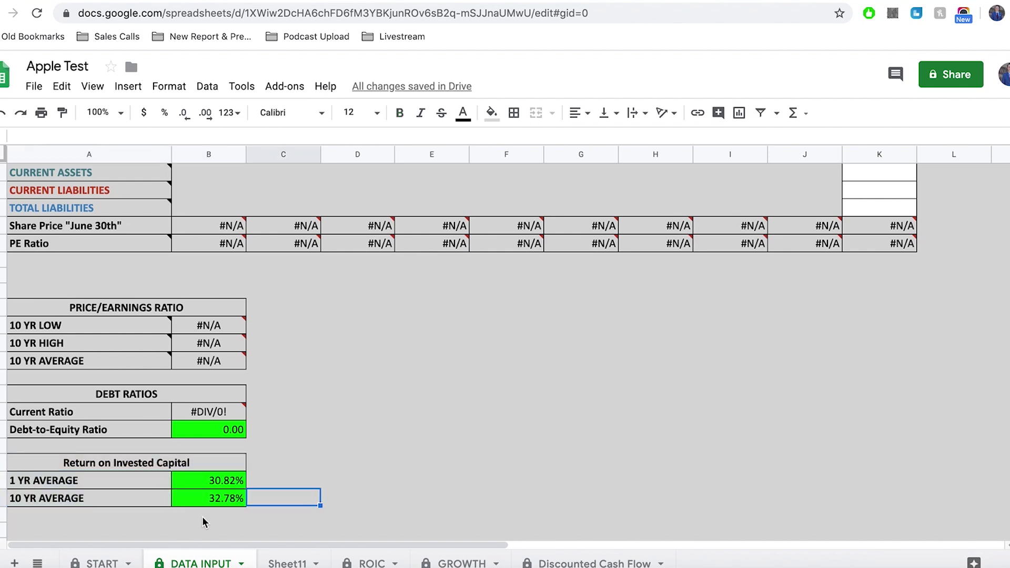
left_click(224, 499)
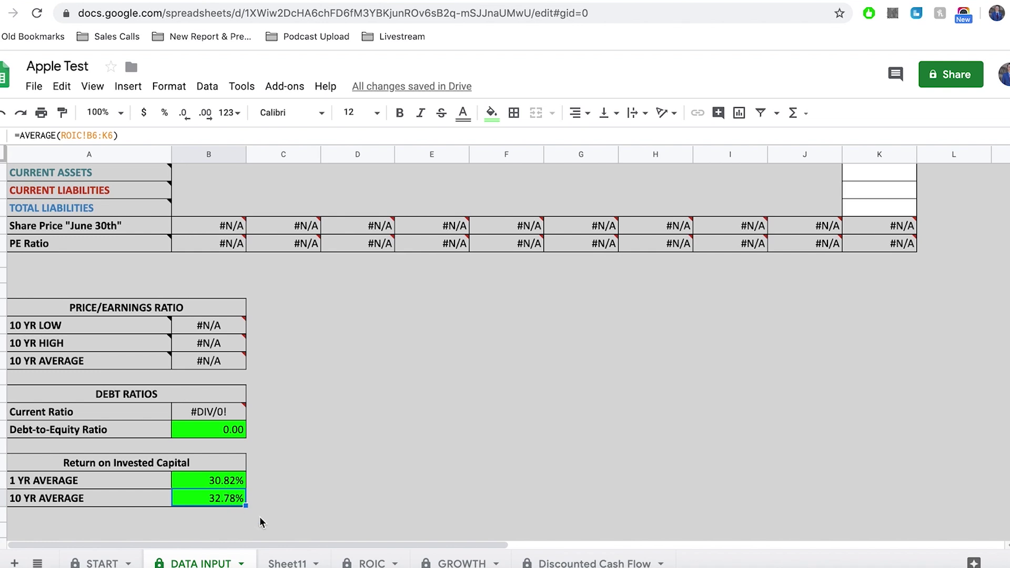
left_click(368, 562)
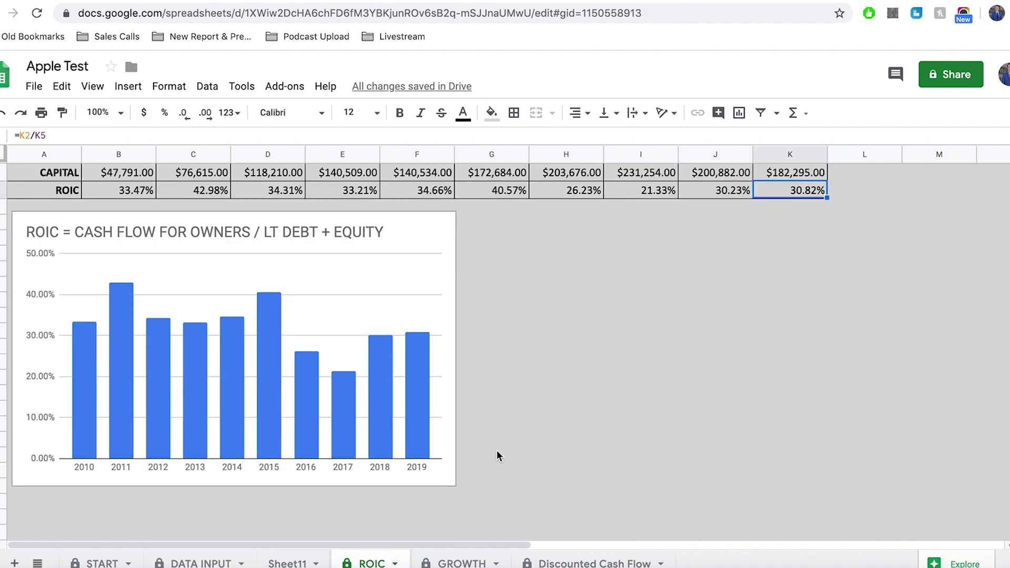
scroll(496, 450, "up", 1)
left_click(577, 365)
left_click(376, 279)
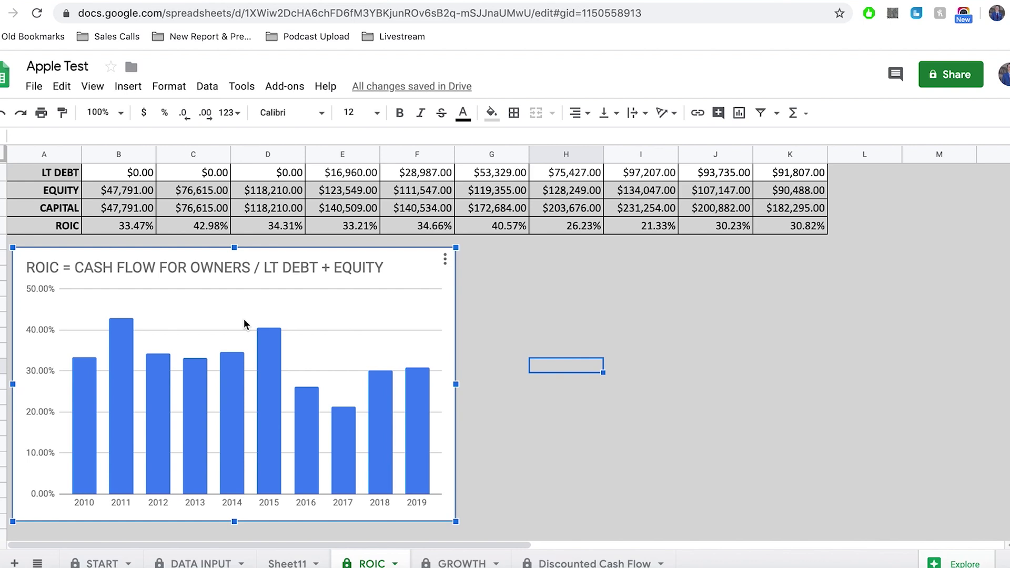
left_click(526, 338)
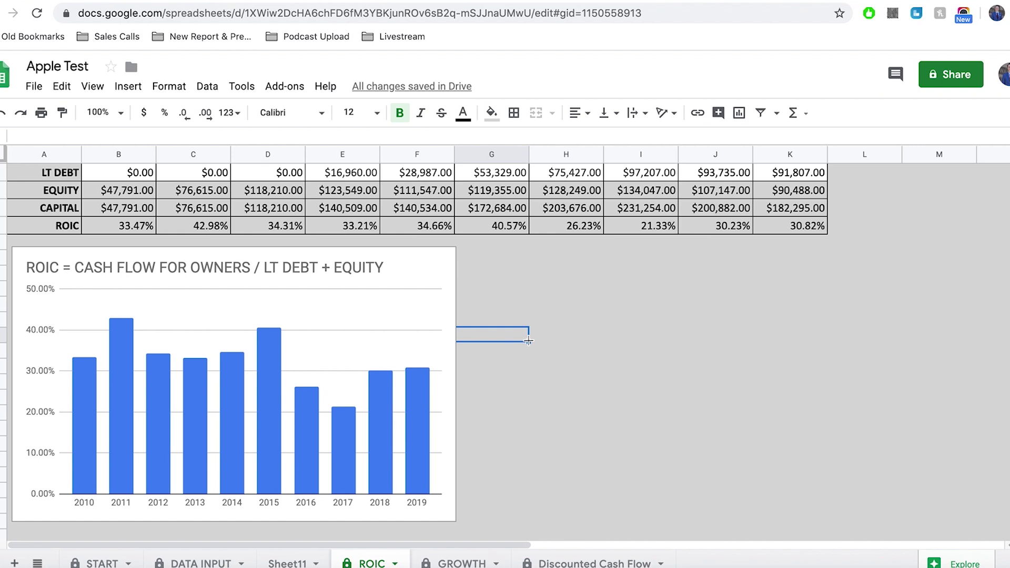
left_click(411, 407)
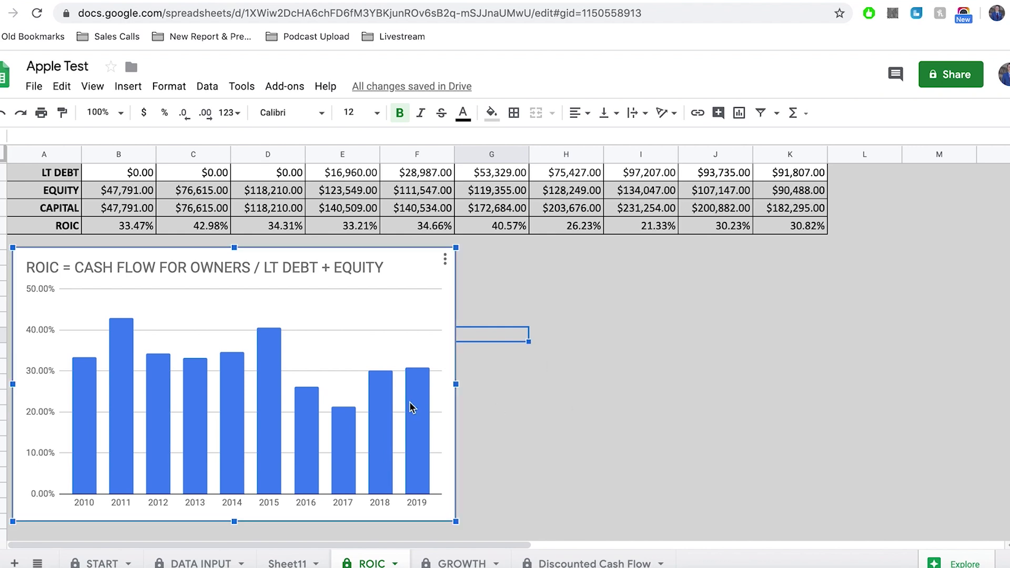
scroll(411, 407, "up", 1)
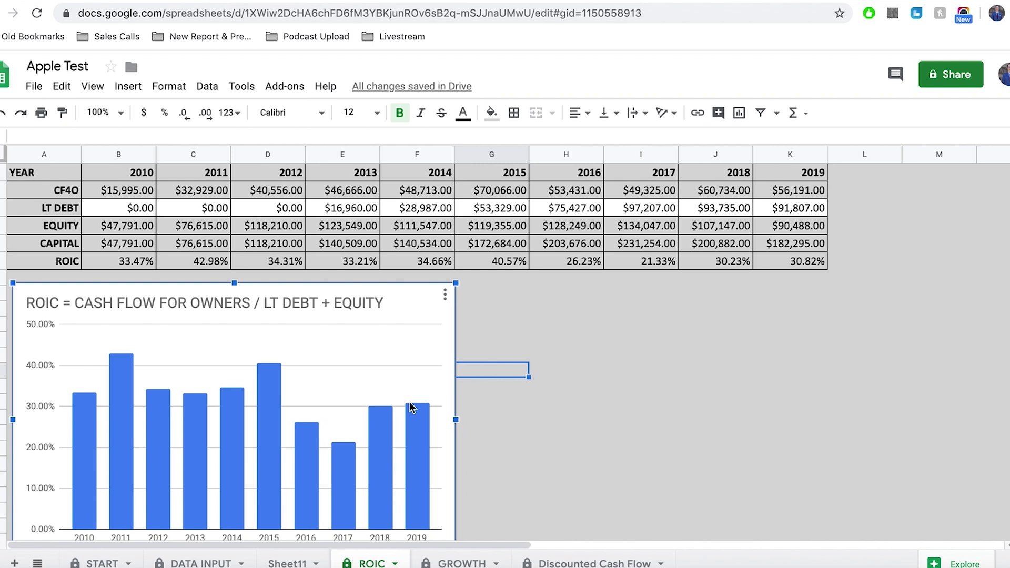
left_click(564, 399)
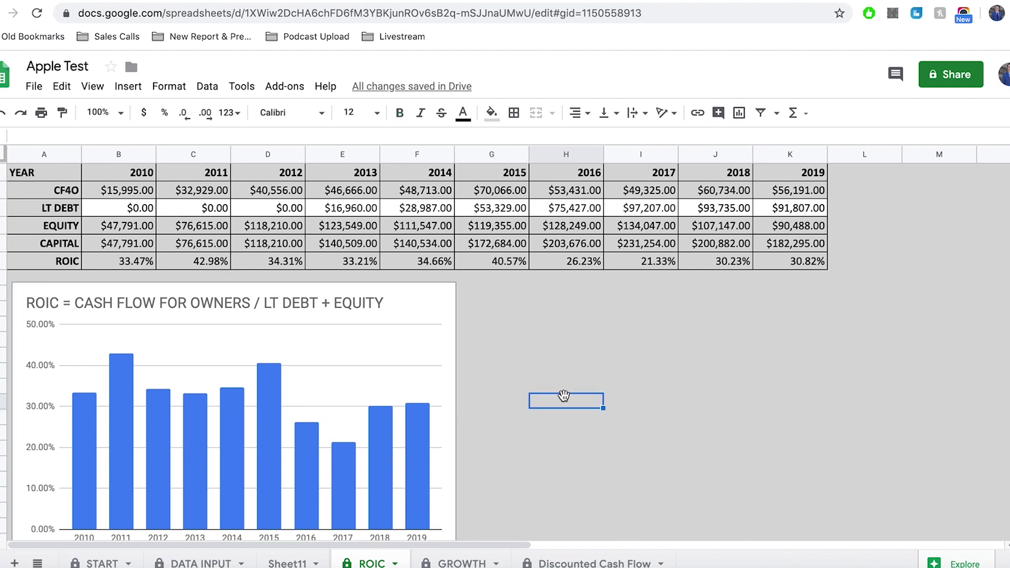
scroll(564, 395, "down", 2)
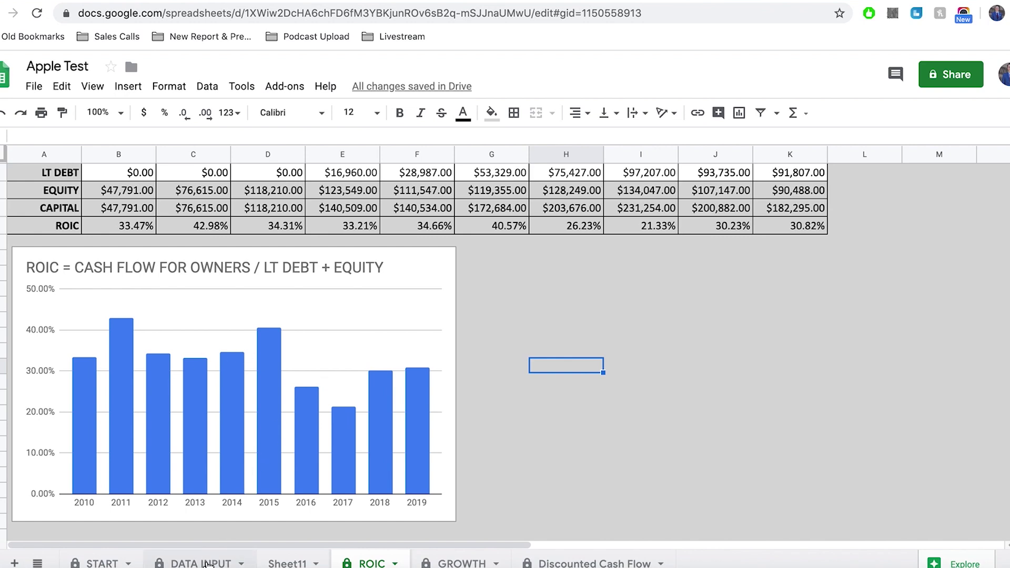
- Select the ROIC row and chart, then check the 10-year (32.78%) and 1-year (30.82%) ROIC average formulas
left_click_drag(56, 226, 151, 231)
left_click(162, 367)
left_click_drag(63, 226, 776, 230)
left_click(200, 562)
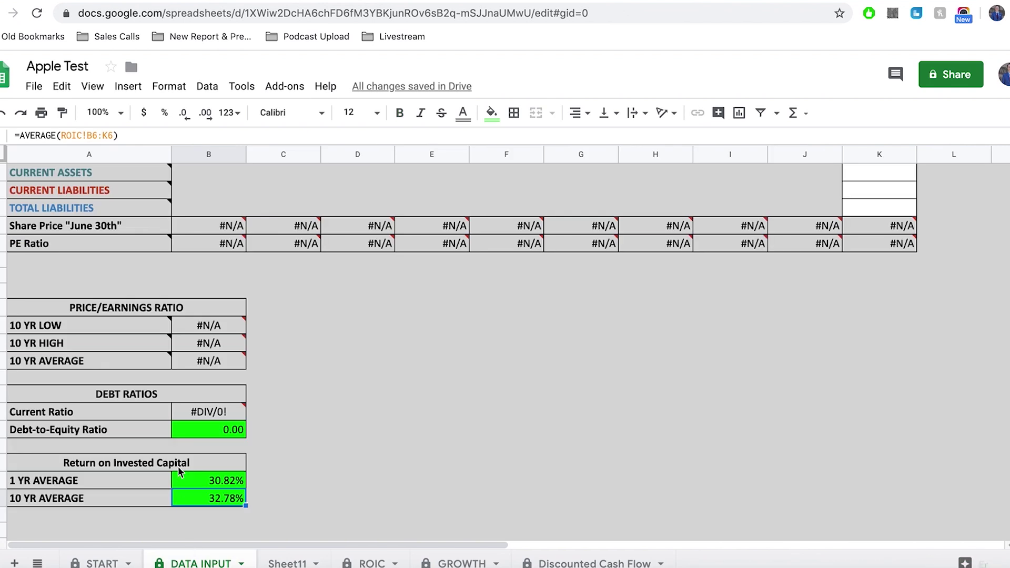
left_click(131, 501)
left_click(233, 504)
left_click(219, 482)
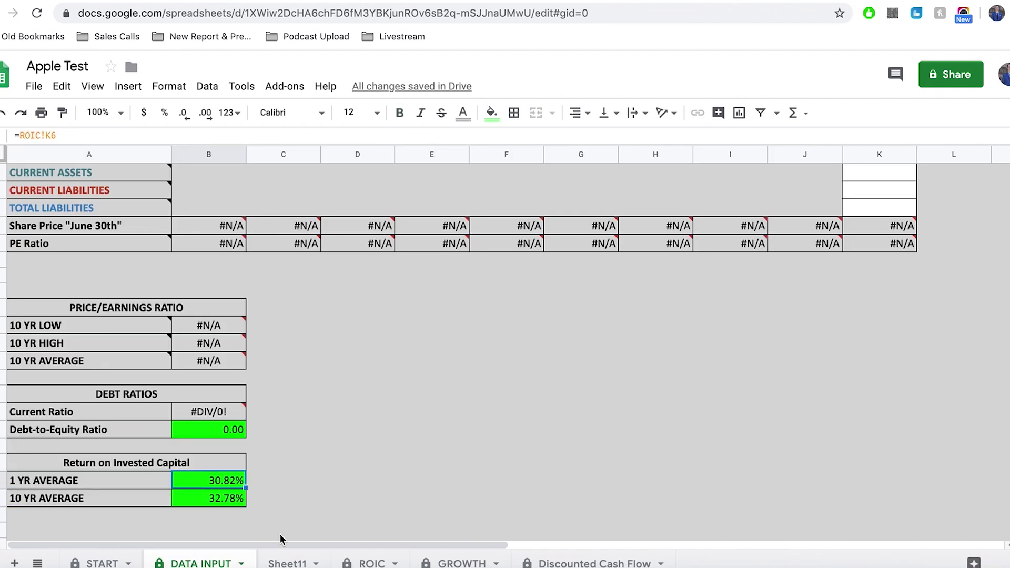